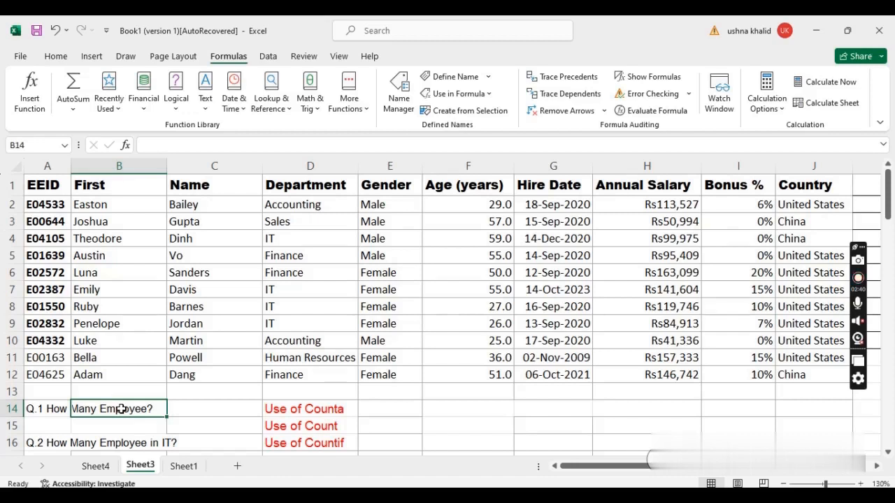
- Enter the formula =COUNT(A2:A12) in cell E15, beside the "Use of Count" label, to count the EEID column
left_click(330, 426)
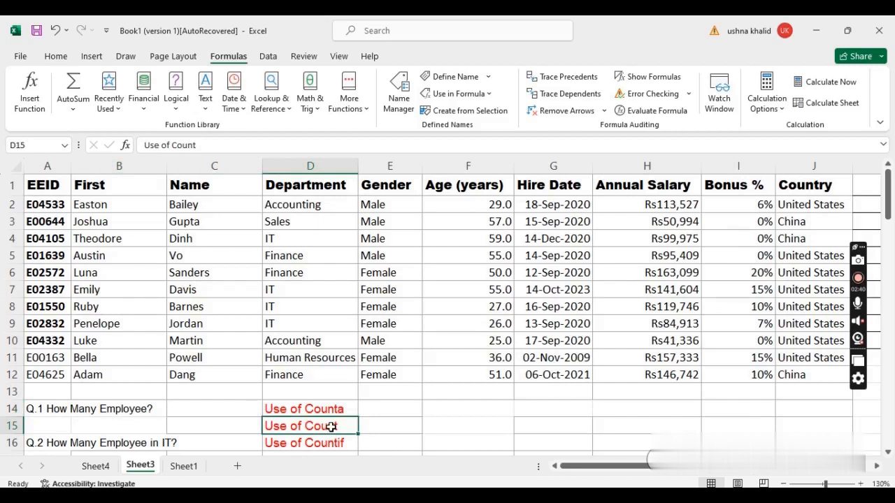
left_click(402, 422)
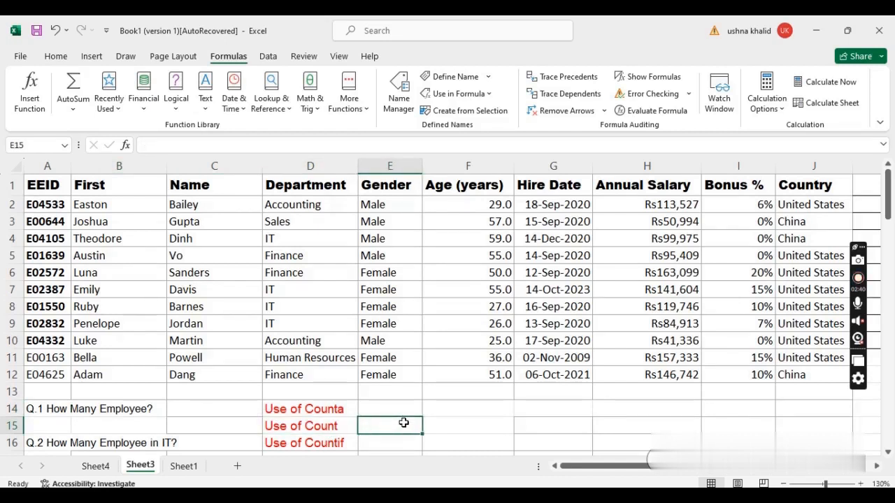
left_click(288, 142)
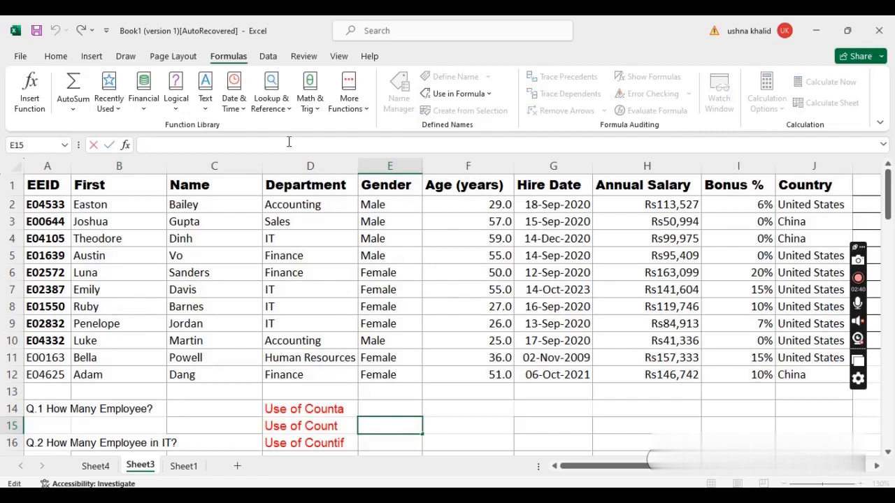
type("=")
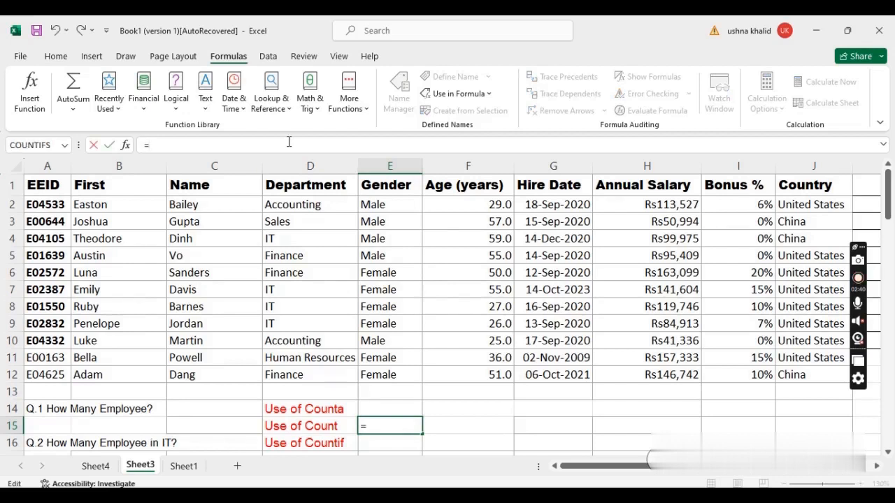
type("count(")
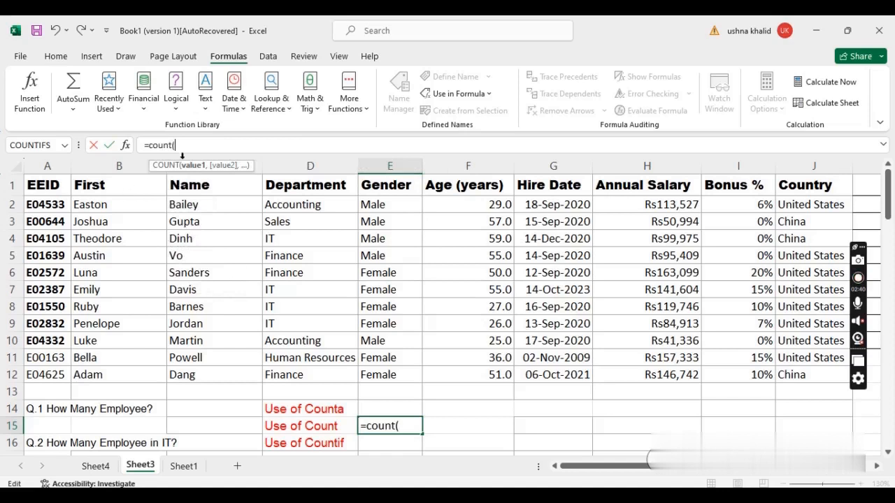
left_click(31, 222)
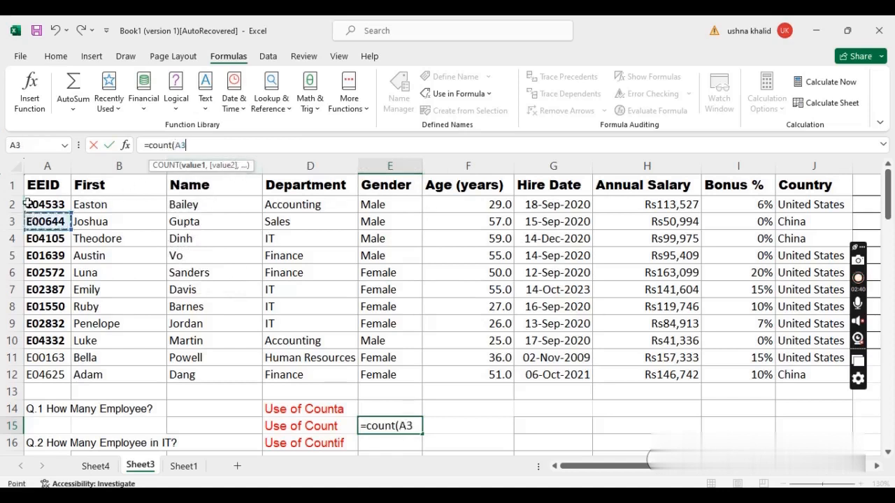
left_click(31, 203)
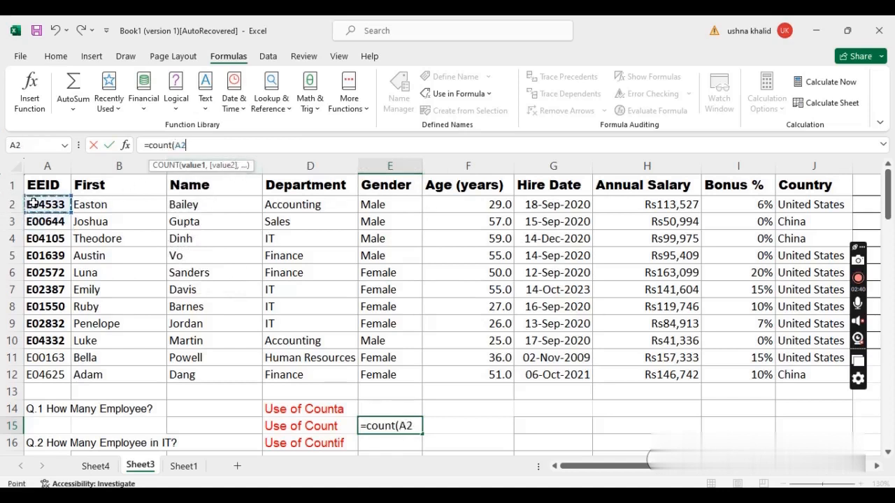
left_click_drag(35, 203, 27, 378)
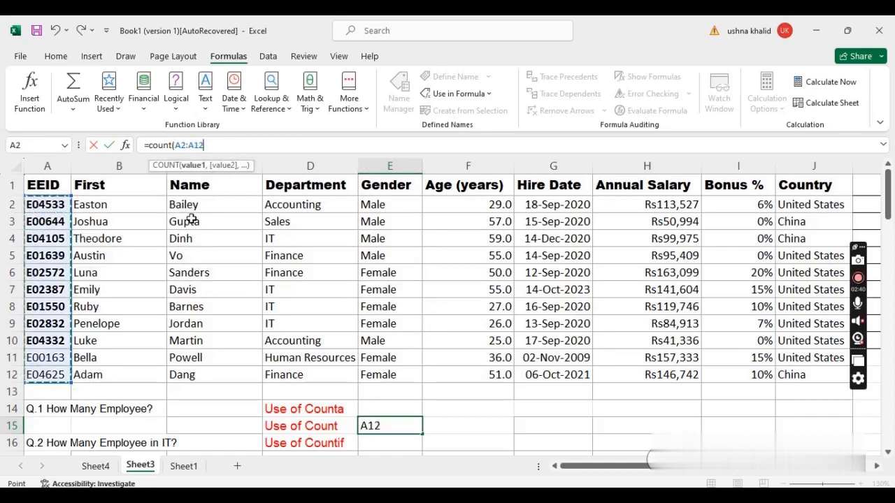
type(")")
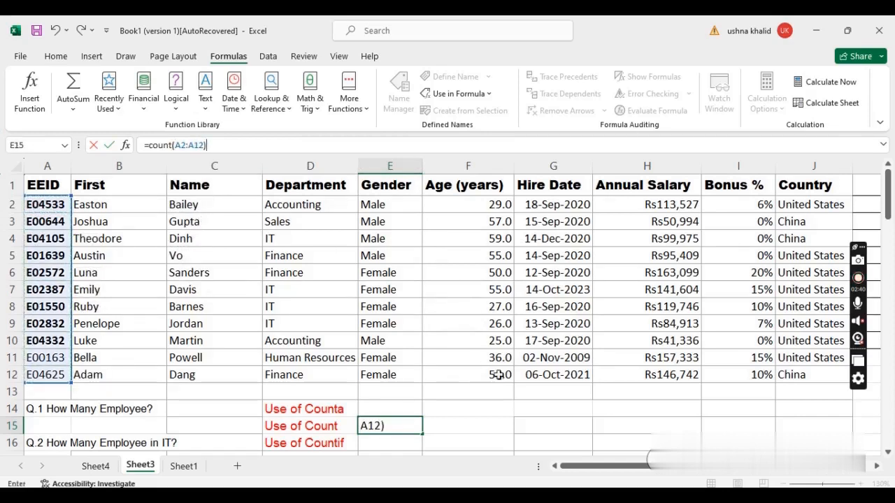
key("Return")
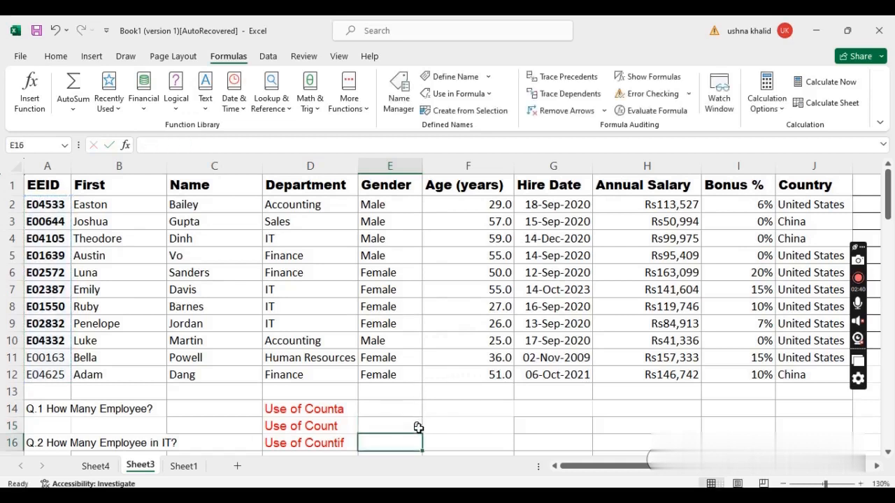
left_click(416, 426)
- Enter the formula =COUNTA(A2:A12) in cell E14 to count the employees, and compare it with the COUNT formula in E15
left_click(403, 411)
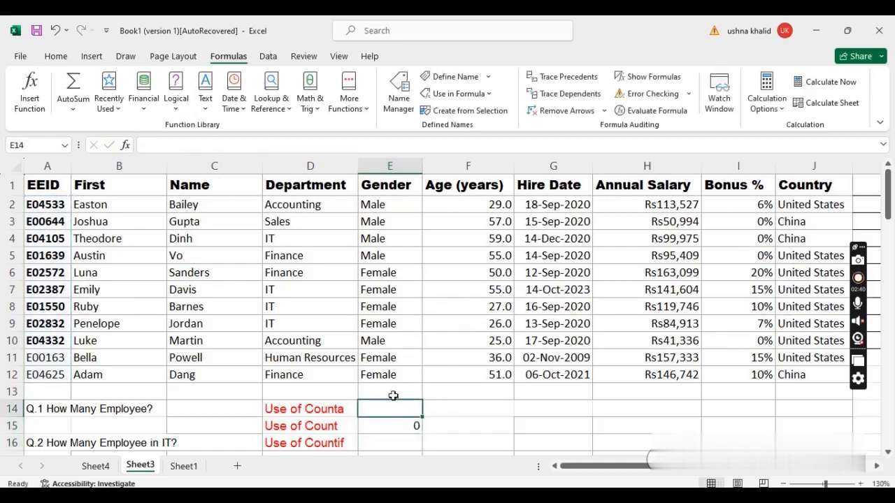
left_click(221, 146)
type("=count")
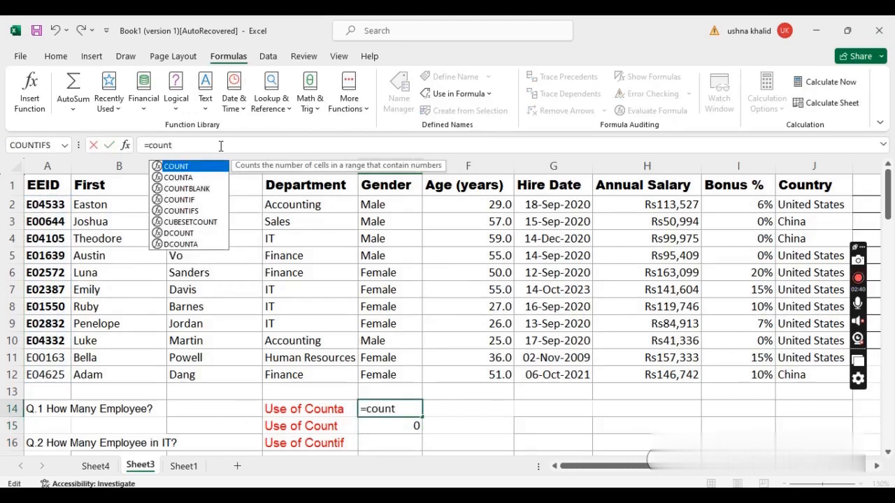
type("a(")
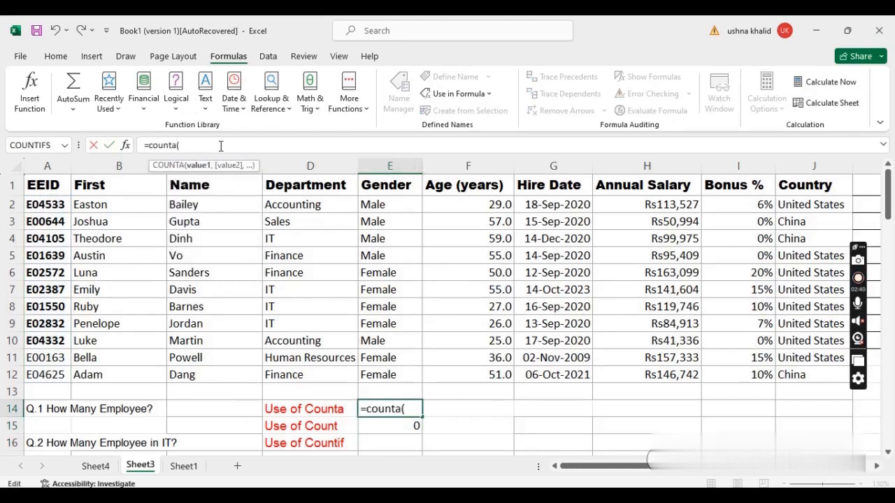
left_click_drag(30, 207, 32, 380)
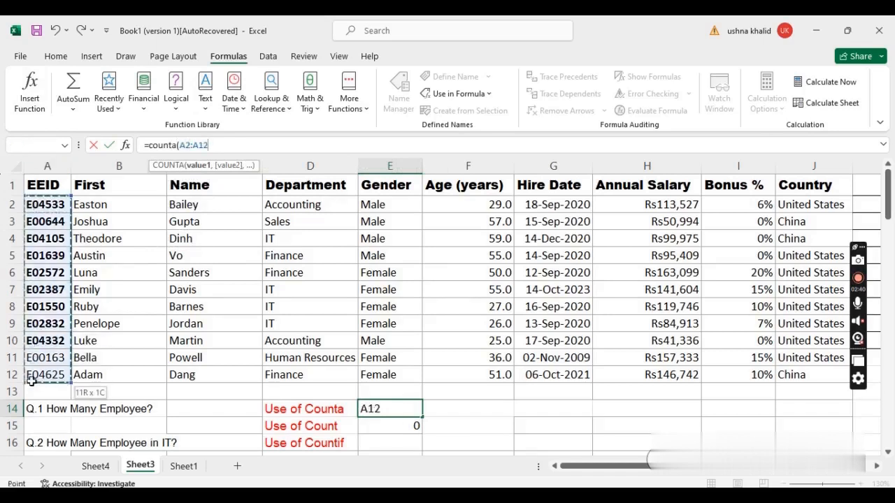
type(")")
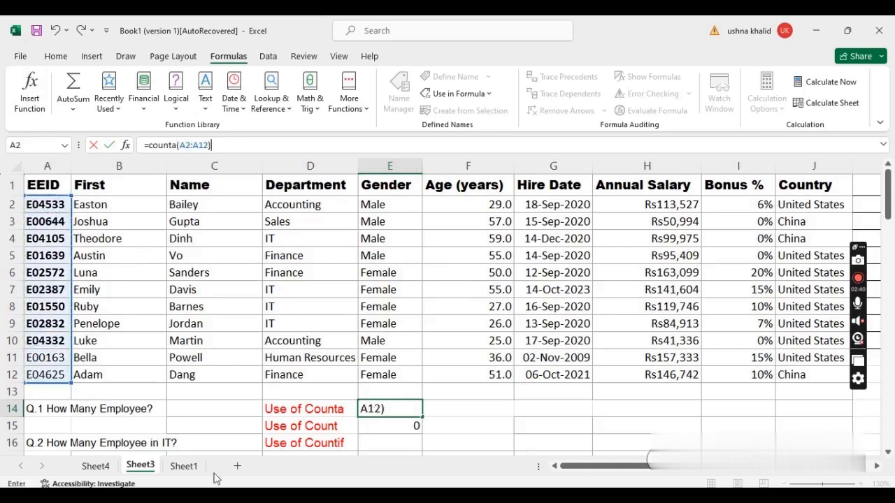
key("Return")
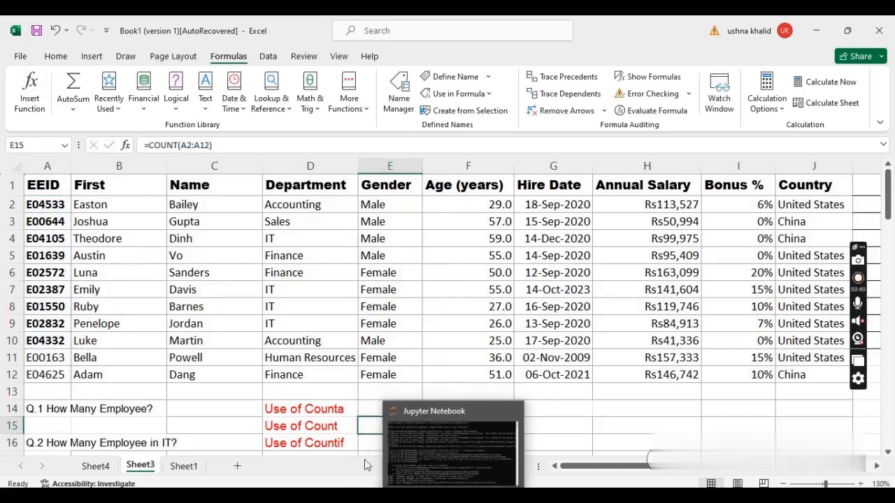
left_click(365, 404)
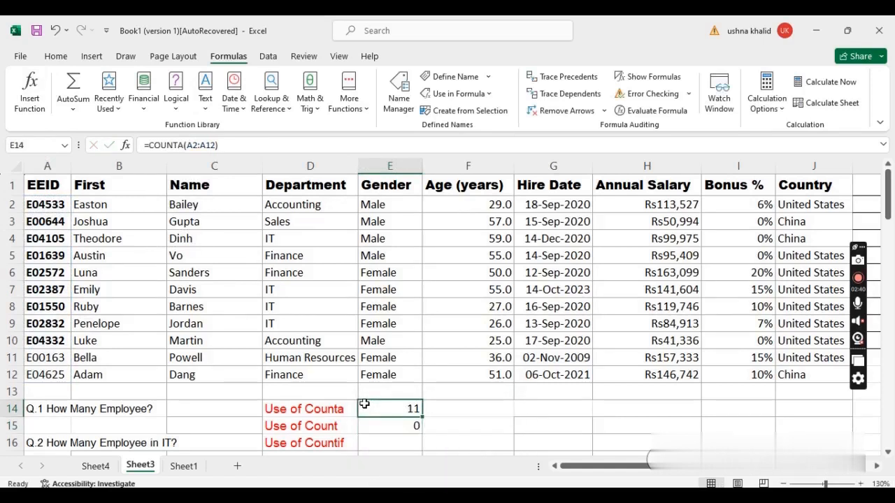
left_click(333, 425)
left_click(413, 429)
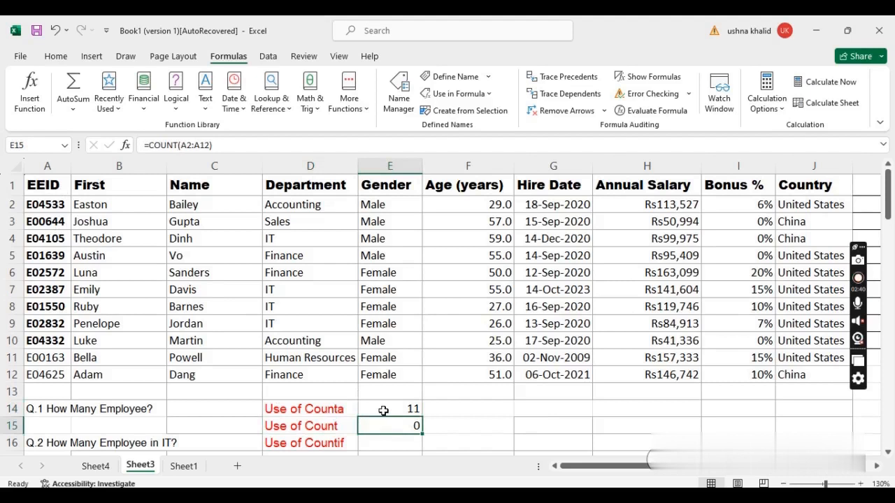
- Enter the formula =COUNT(F2:F12) in cell F15 to count the numeric entries in the Age (years) column
left_click(348, 424)
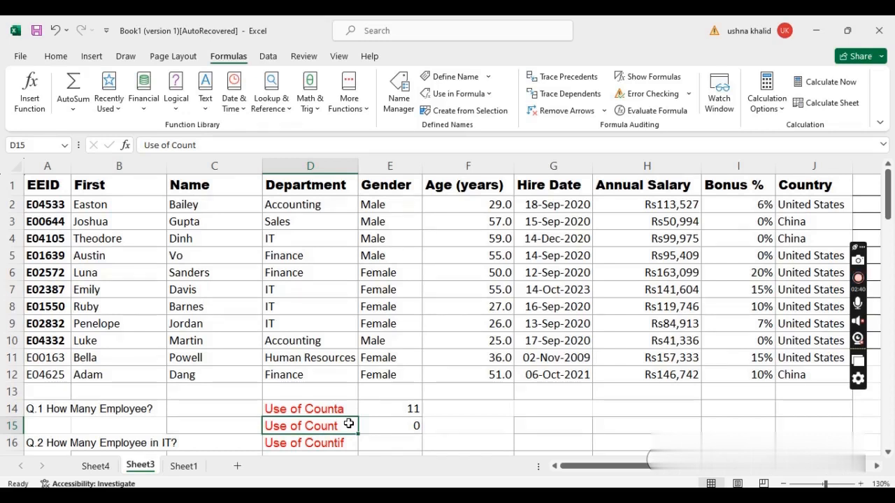
left_click(458, 426)
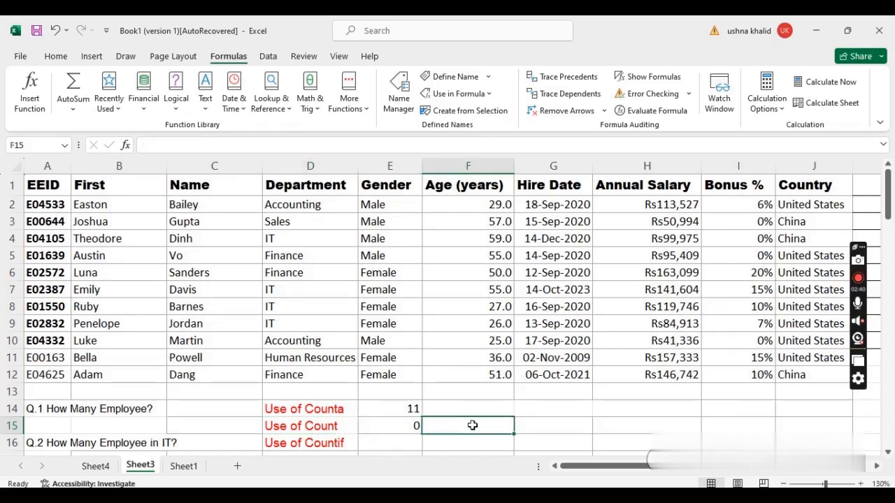
type("=")
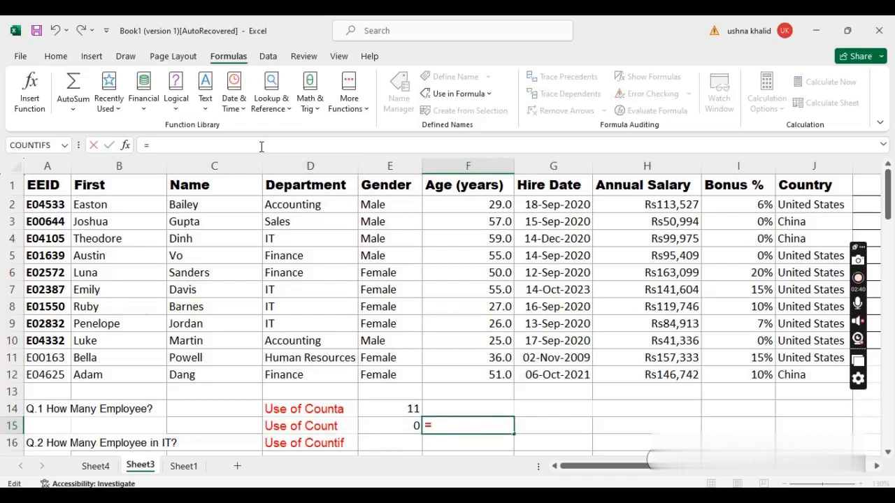
type("count")
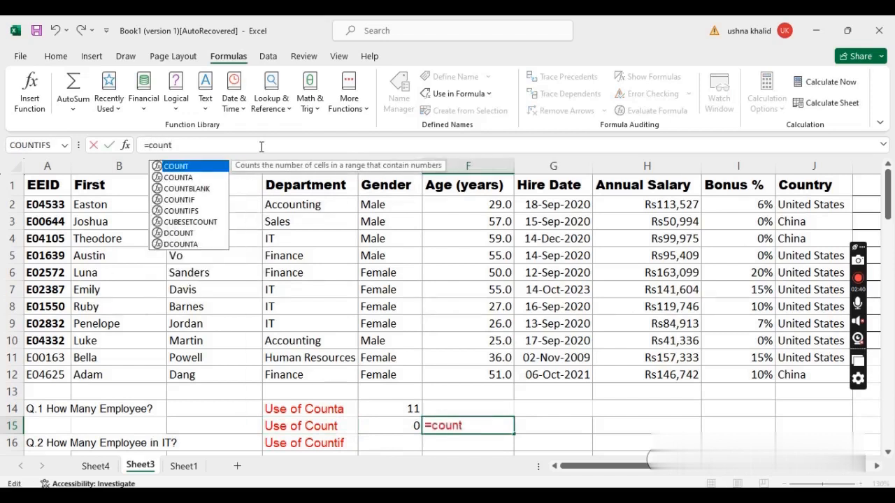
type("(")
left_click_drag(483, 204, 475, 370)
type(")")
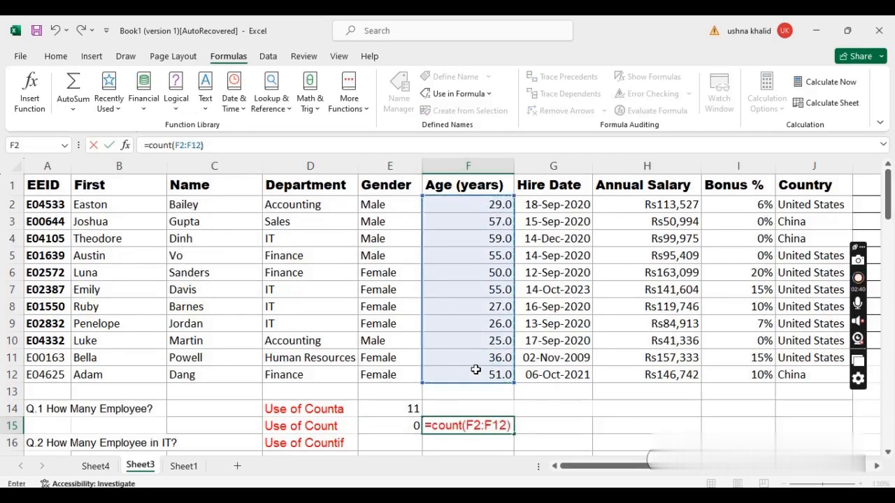
key("Return")
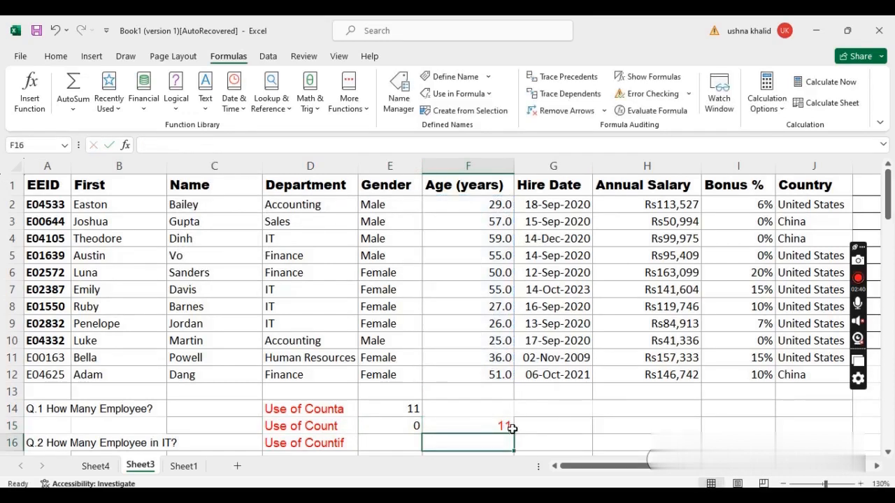
left_click(512, 428)
- Review the COUNTA and COUNT examples against the table columns, and read the COUNTIF and COUNTIFS questions below them
left_click(325, 437)
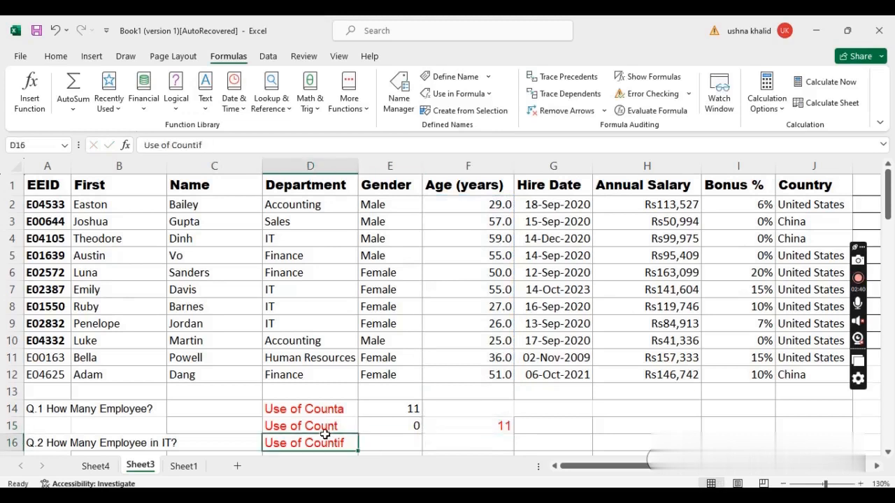
left_click_drag(320, 426, 511, 185)
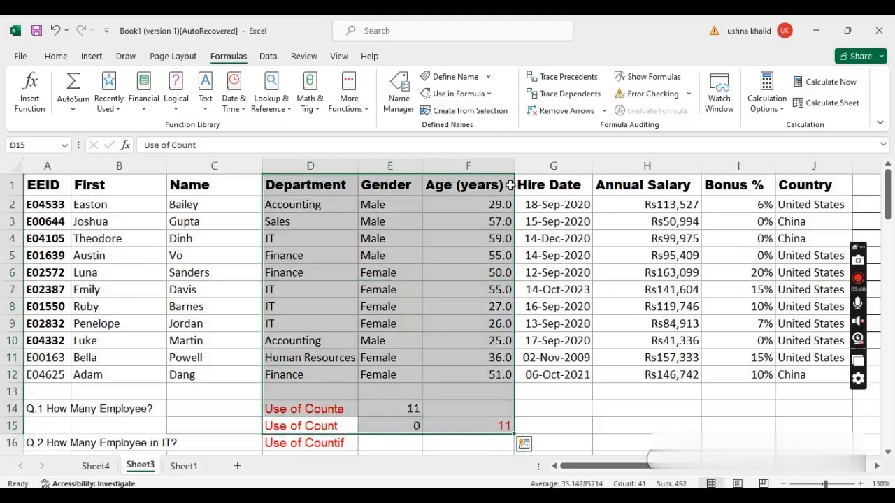
left_click(611, 369)
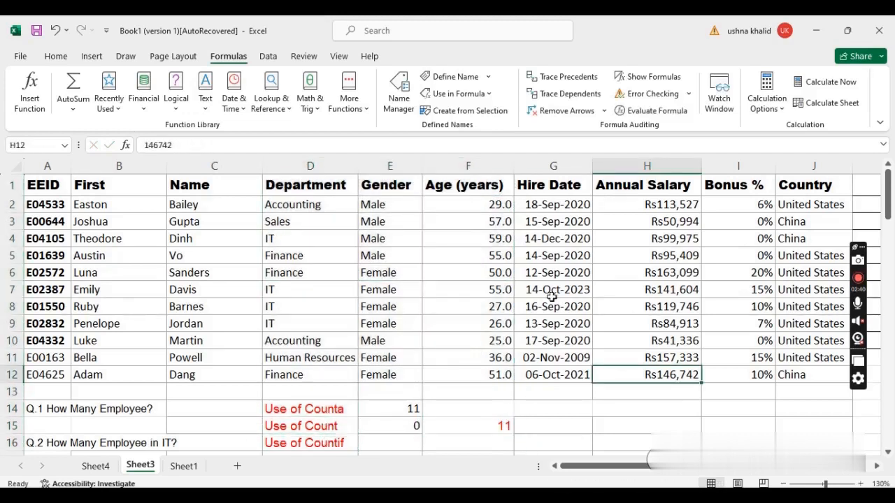
left_click(492, 203)
left_click(288, 412)
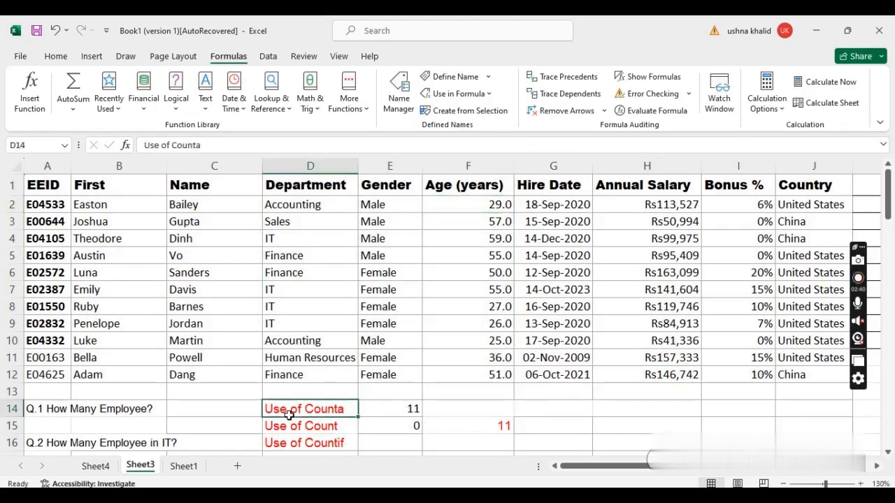
left_click(289, 419)
key("Down")
key("Down")
key("Down")
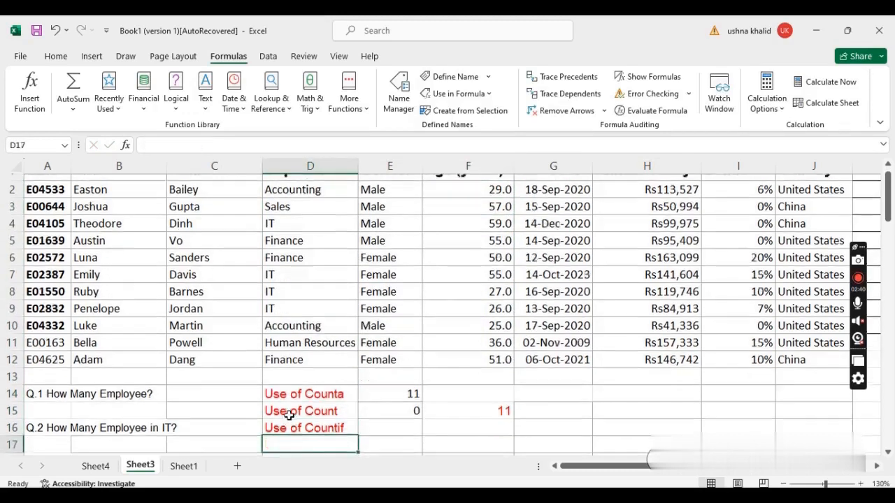
key("Up")
key("Up")
key("Up")
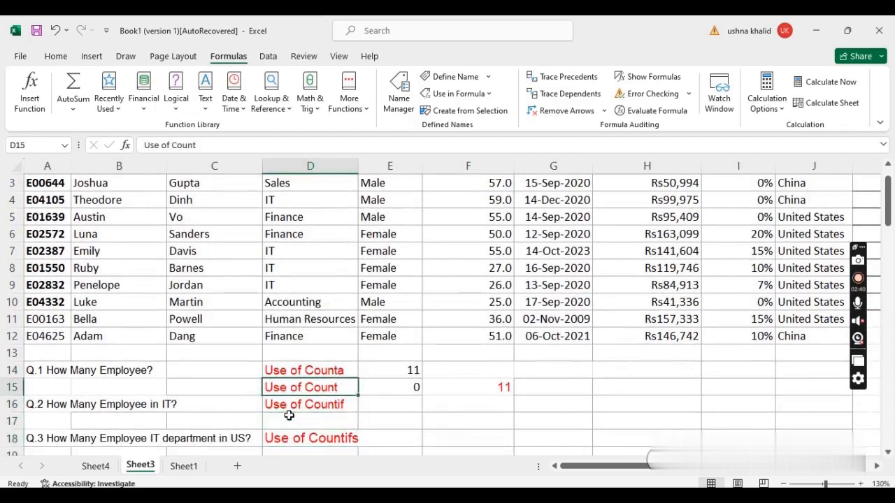
key("Up")
key("Up")
key("Up")
key("Up")
key("Up")
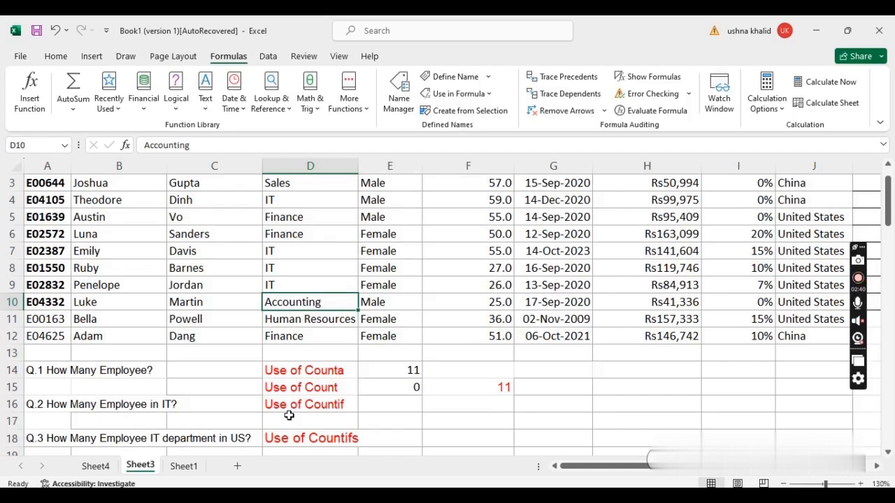
- Enter the formula =COUNTIF(D2:D12, "IT") in cell E16, beside the "Use of Countif" label, to count the IT employees
left_click(386, 407)
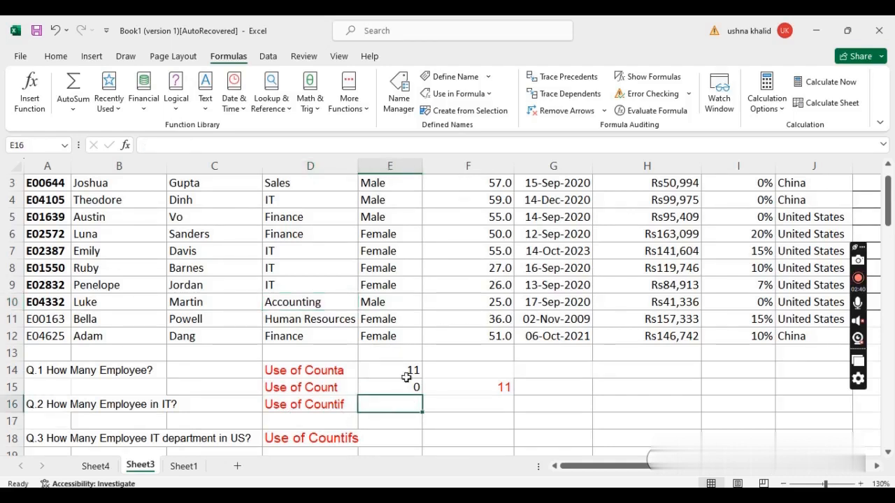
left_click(225, 145)
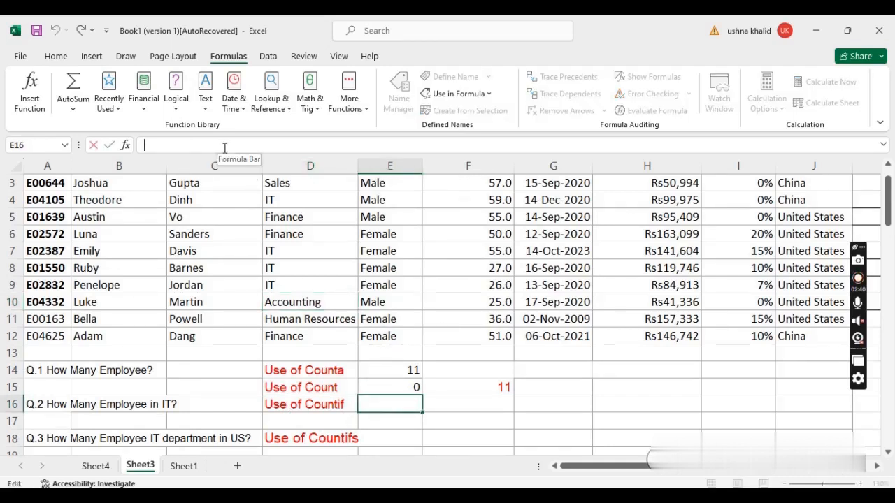
type("=cou")
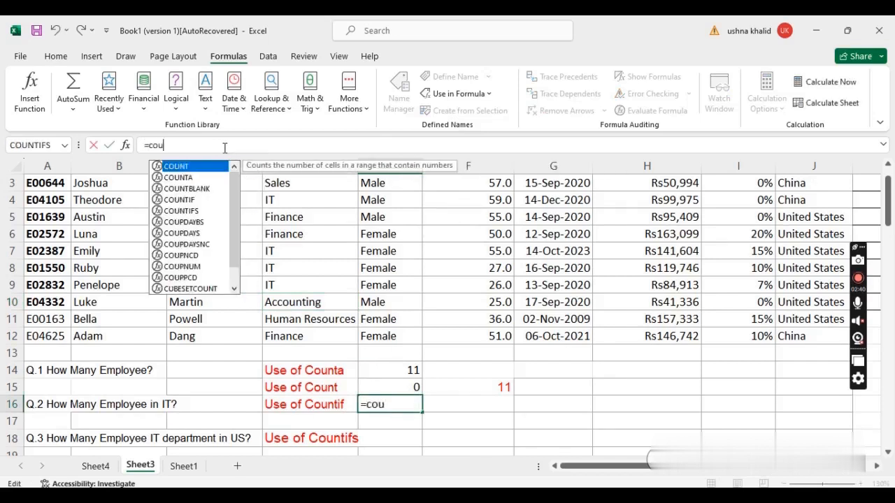
type("ntif(")
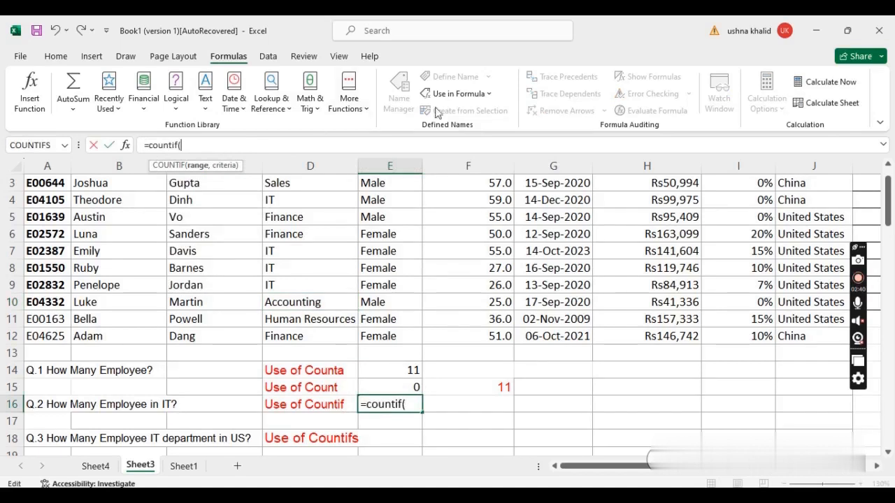
left_click_drag(890, 209, 890, 197)
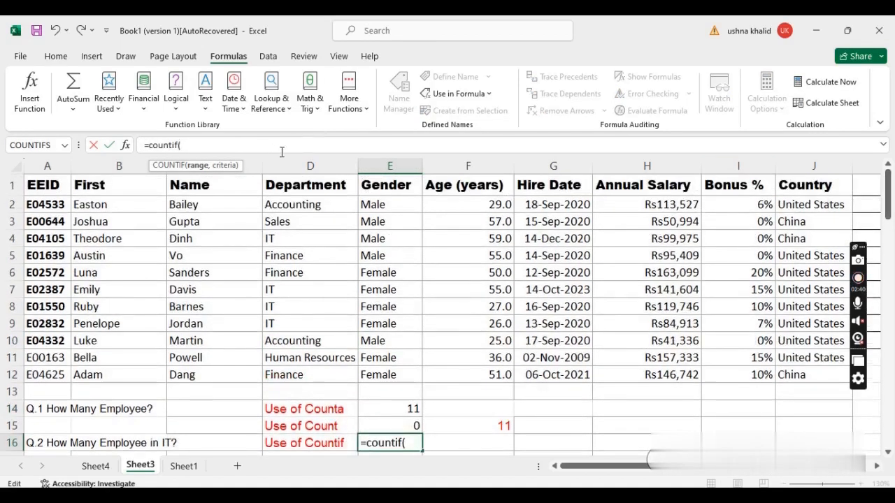
left_click_drag(319, 202, 307, 372)
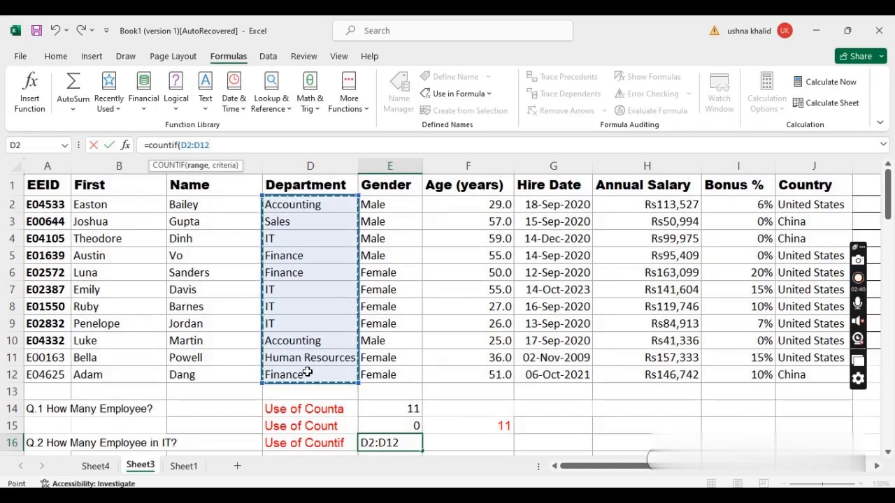
type(", \"IT\")")
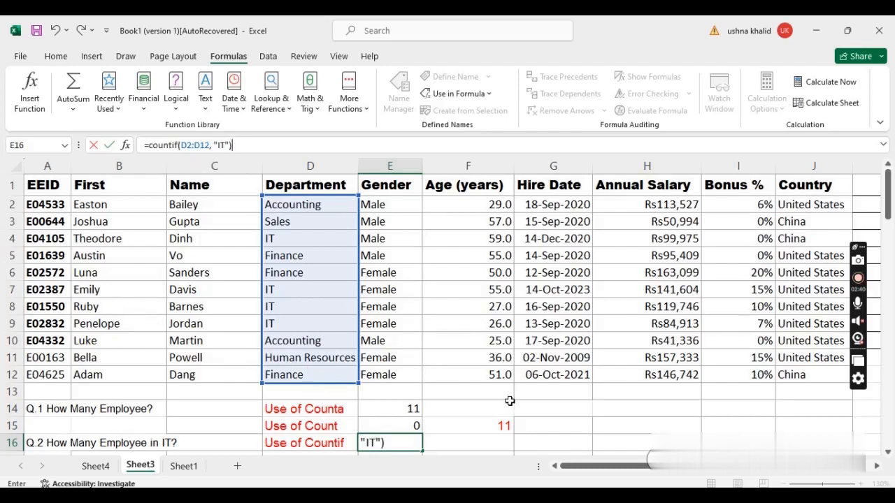
key("Return")
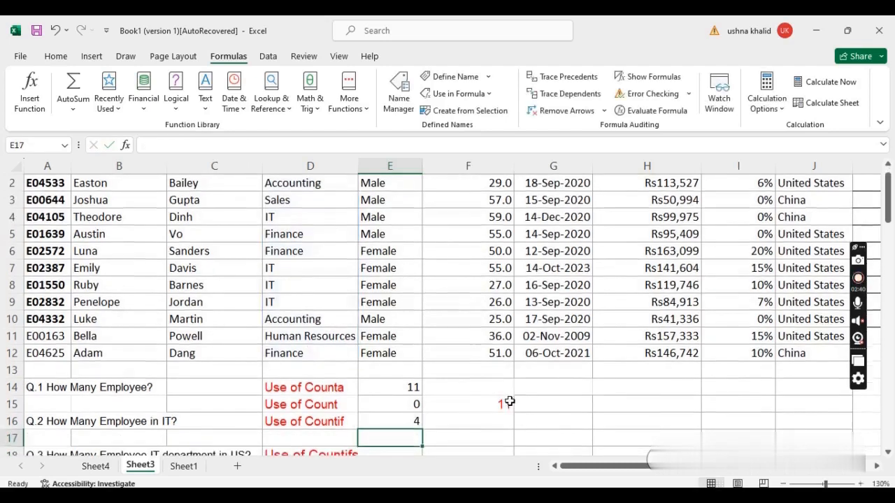
- Check the COUNTIF formula in E16 against the IT entries in the Department column, and read the COUNTIFS question in row 18
left_click(405, 424)
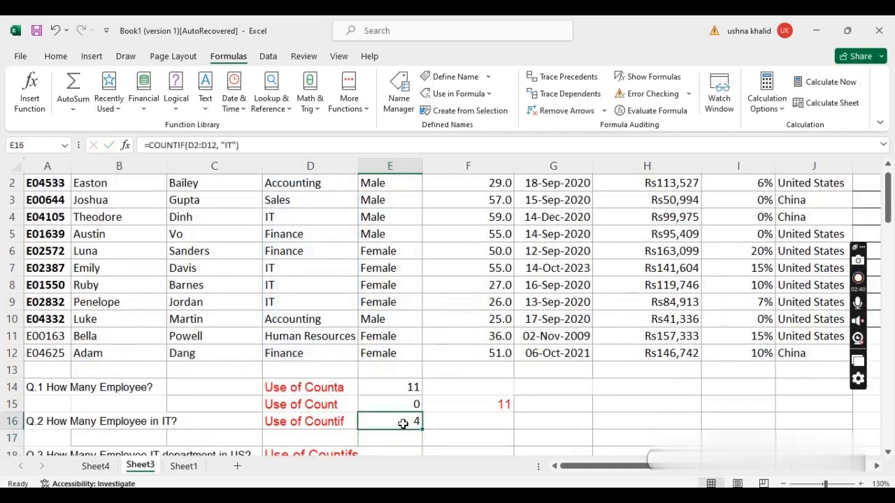
left_click(295, 222)
left_click(287, 266)
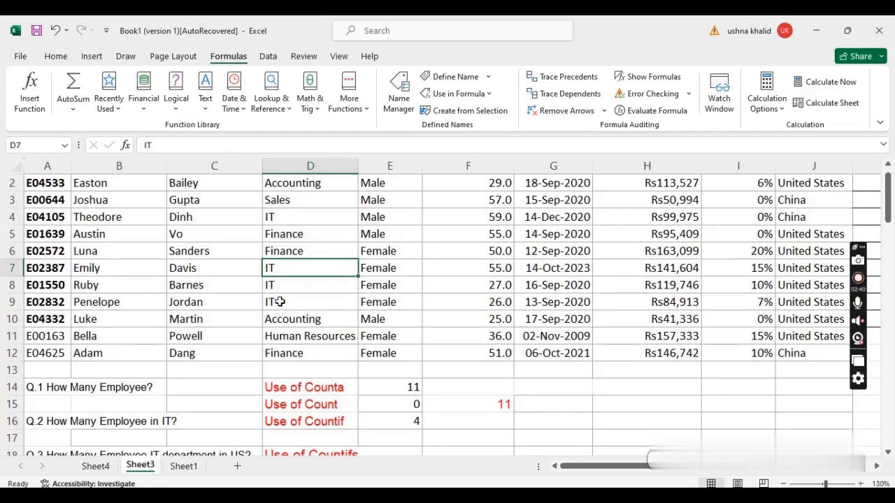
left_click(281, 288)
key("Down")
key("Down")
key("Down")
key("Down")
key("Down")
key("Down")
key("Down")
key("Down")
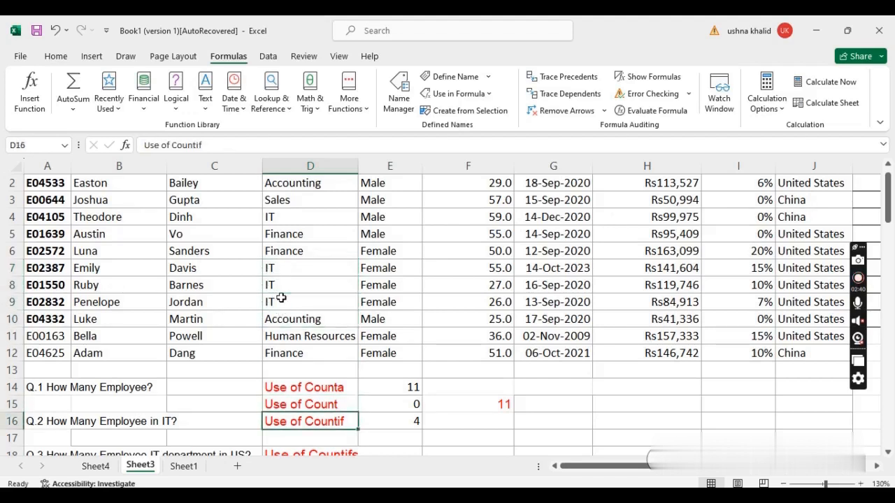
key("Down")
key("Down")
key("Up")
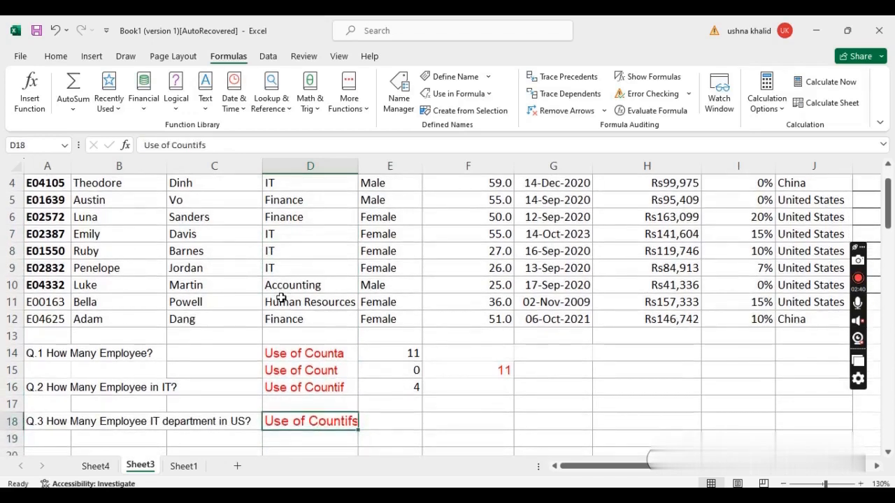
left_click(163, 424)
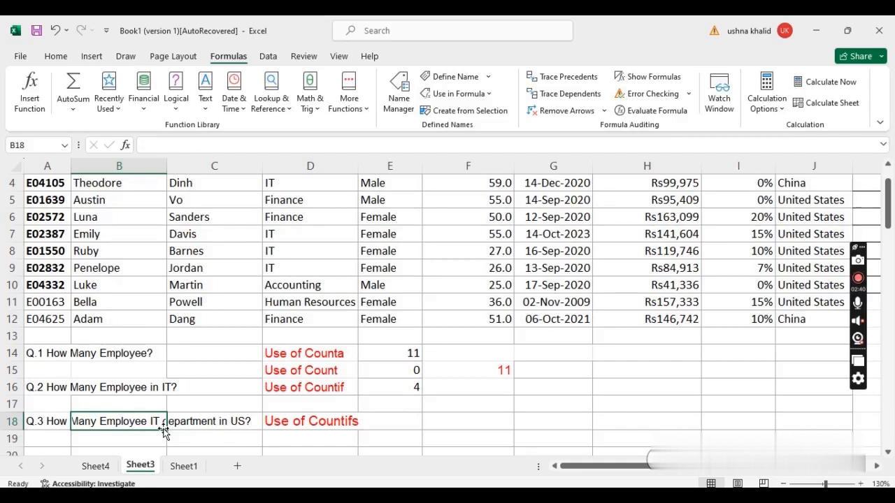
left_click(238, 423)
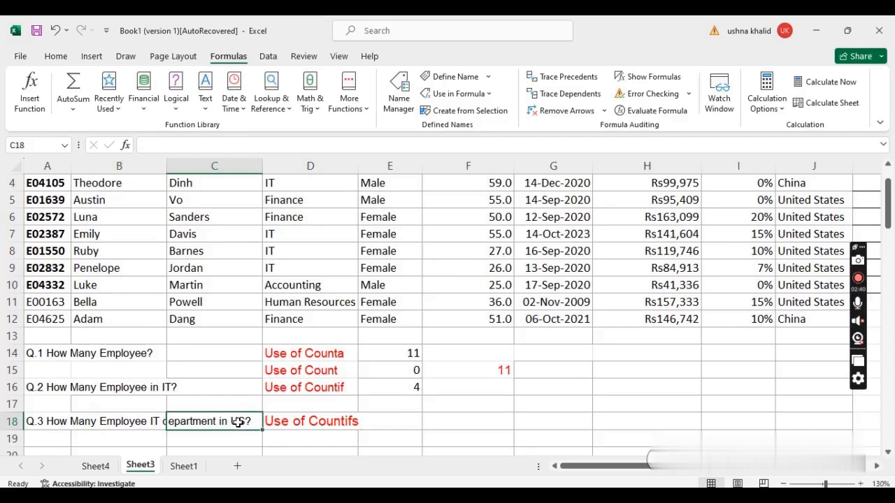
- Start a COUNTIFS formula in cell E18, beside the "Use of Countifs" label
left_click(401, 423)
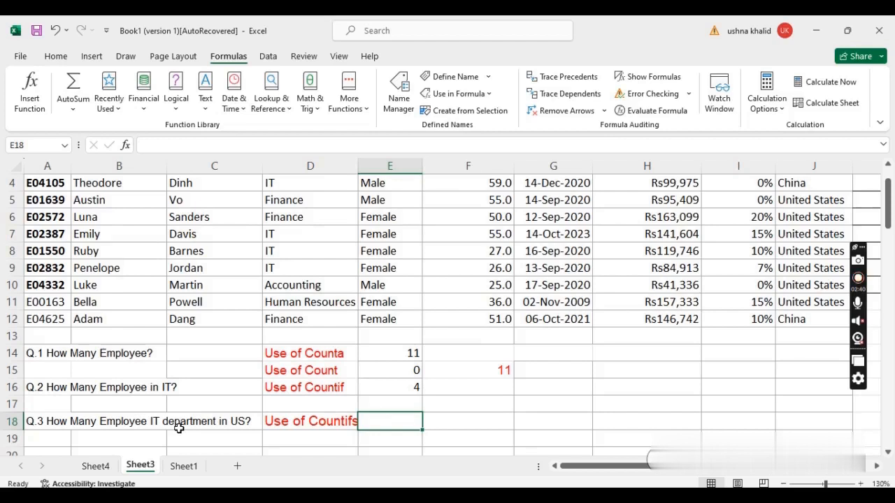
left_click(279, 151)
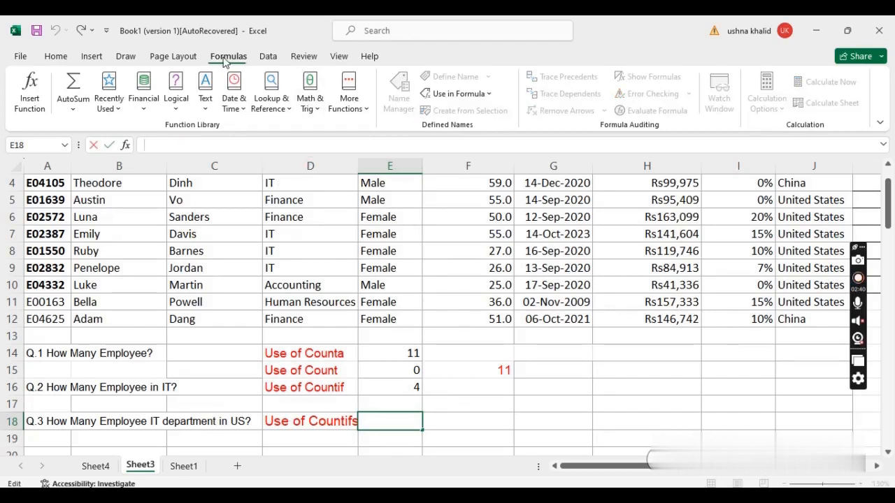
left_click(74, 111)
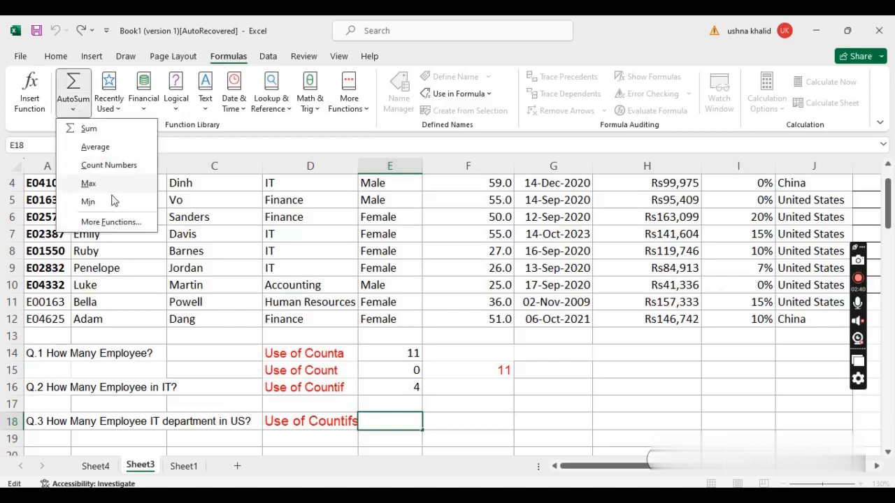
left_click(208, 146)
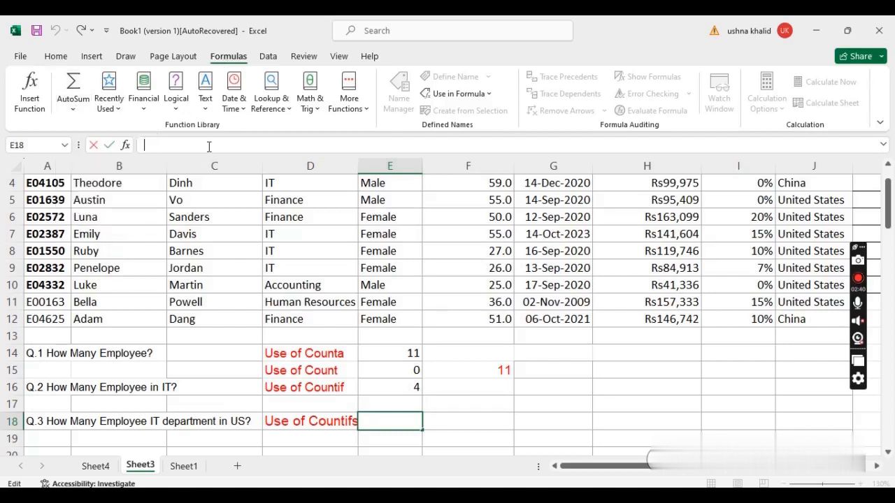
type("=count")
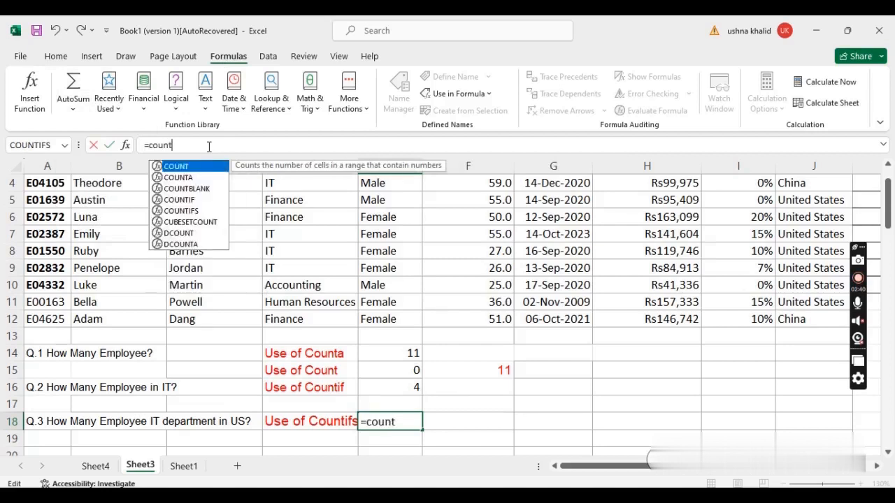
type("i")
key("Down")
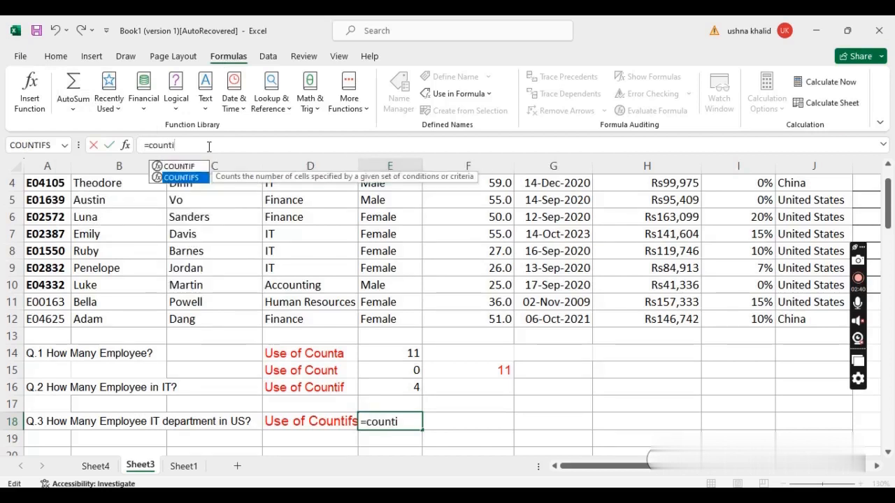
key("Return")
left_click(400, 423)
left_click(193, 147)
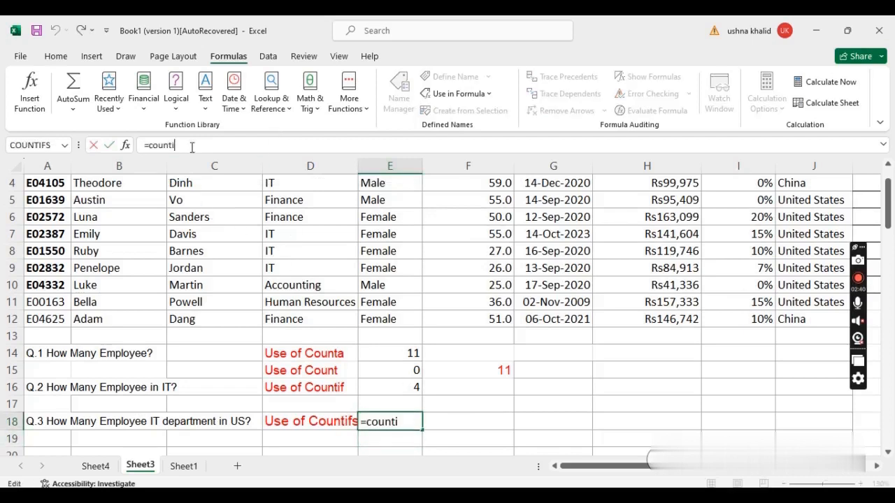
type("fs(")
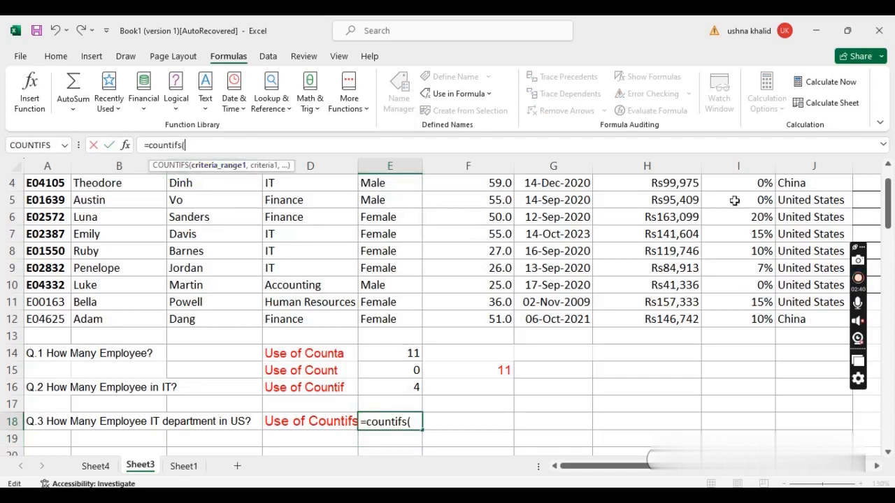
- Add the Department range D2:D12 with the criterion "IT" as the first condition of the COUNTIFS formula
scroll(882, 205, "up", 1)
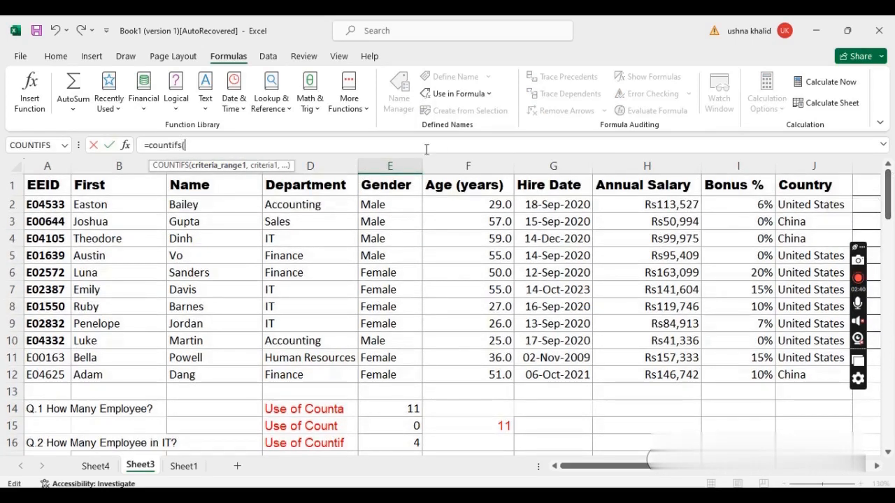
left_click_drag(319, 212, 290, 370)
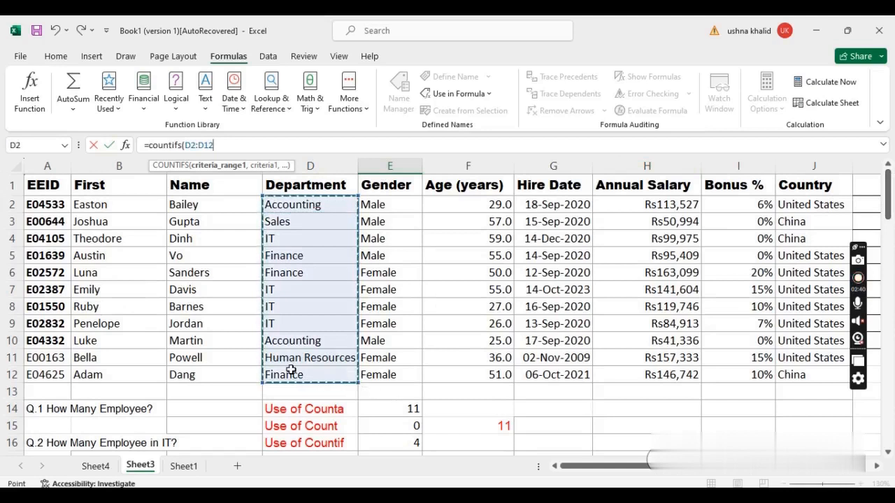
type(", \"IT")
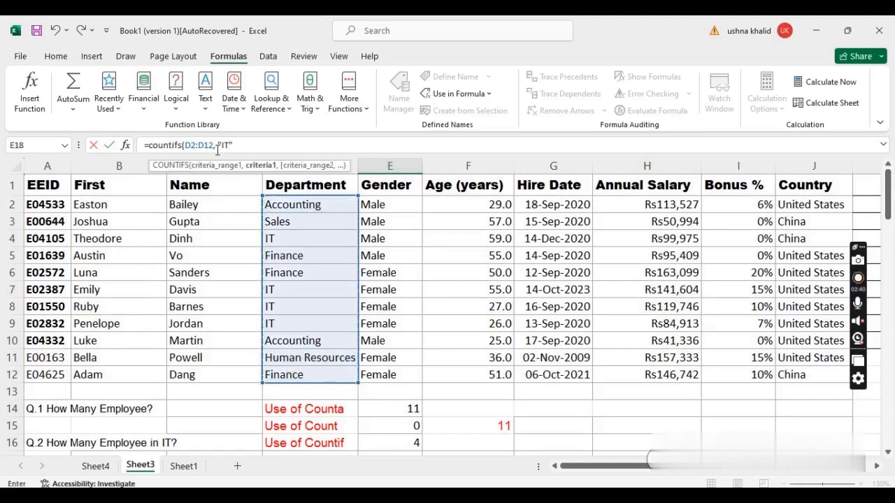
type("\",")
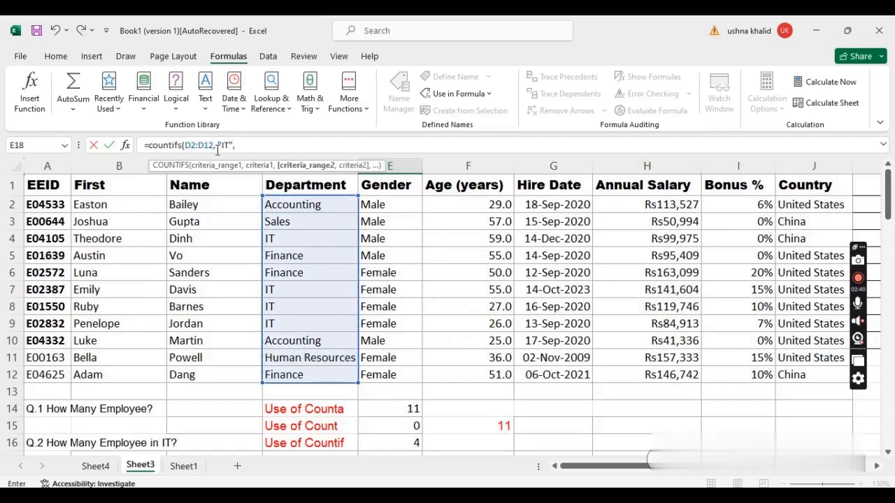
- Add the Country range J2:J12 with the criterion "United States" to the COUNTIFS formula and enter it, accepting the suggested correction
left_click_drag(803, 205, 808, 373)
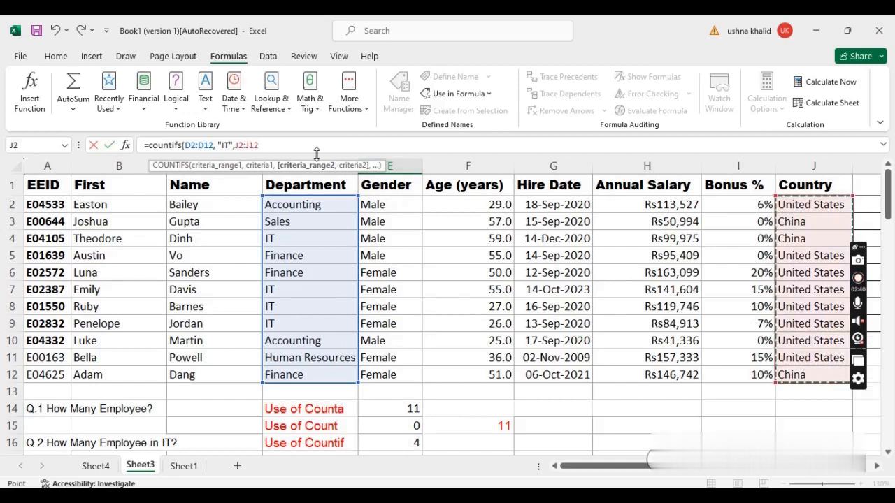
type(",")
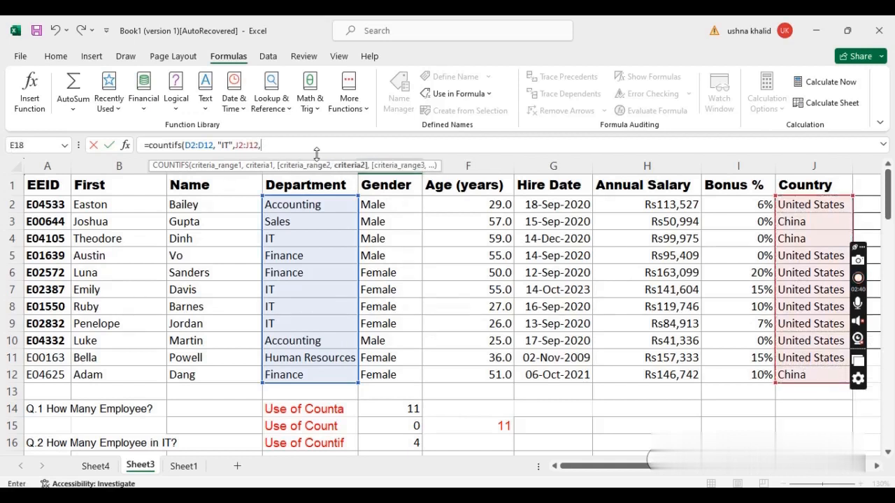
type("\"United States")
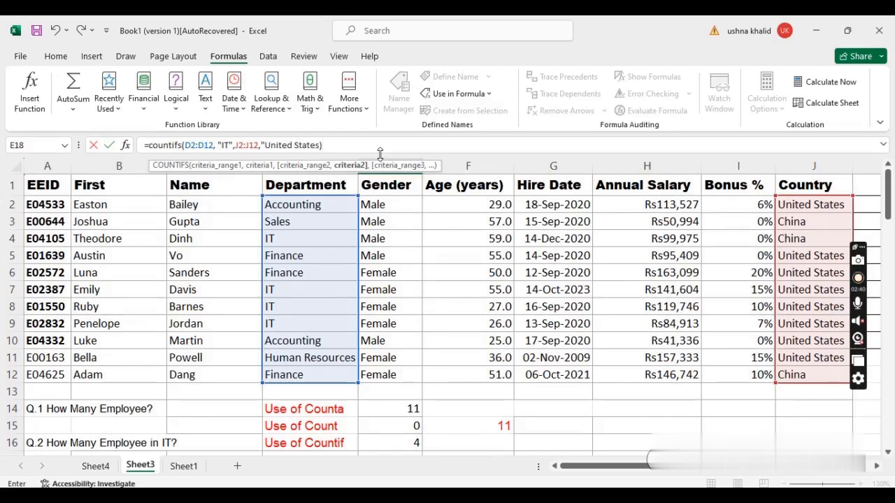
key("Return")
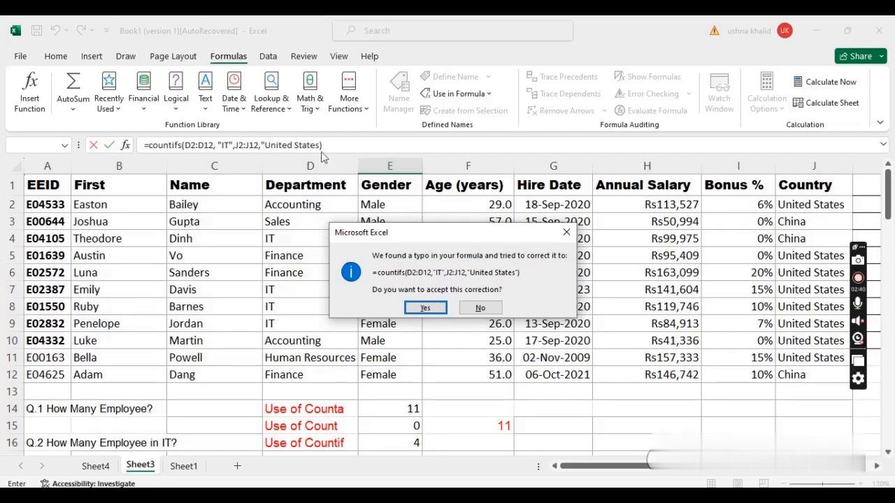
left_click(426, 307)
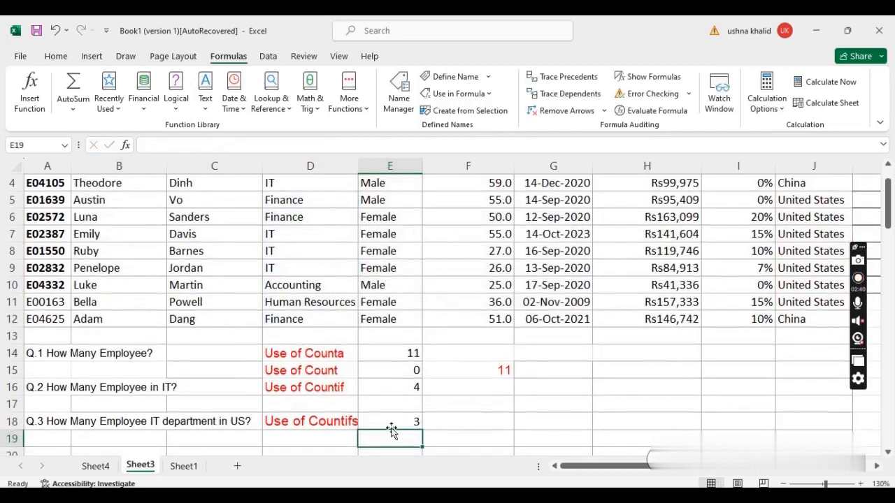
left_click(395, 418)
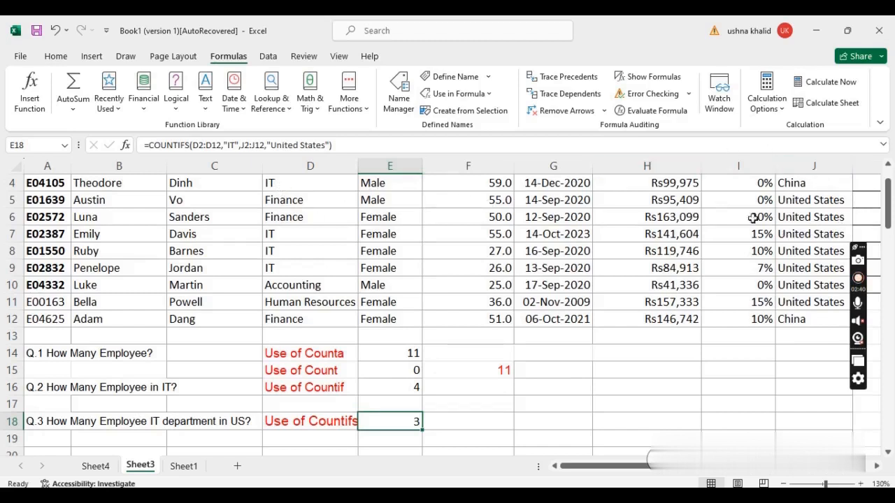
- Copy the question "Q.2 How Many Employee in IT?" from row 16 into row 17
left_click(469, 418)
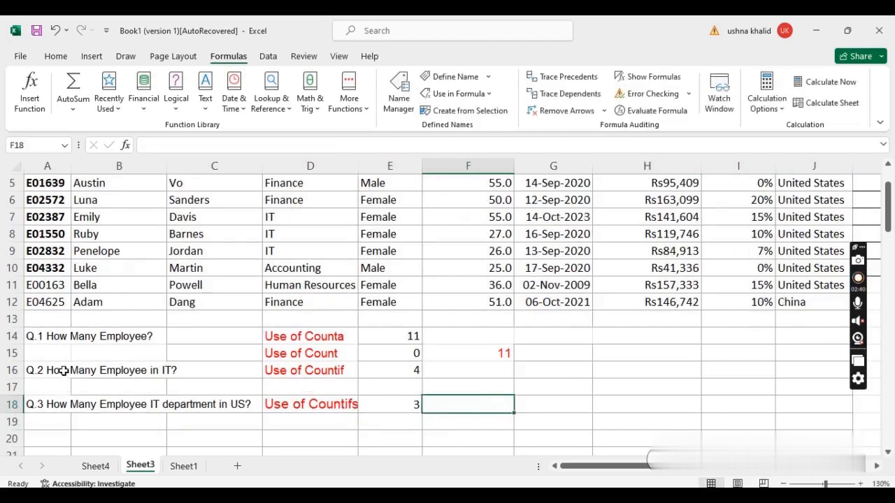
left_click_drag(31, 371, 167, 370)
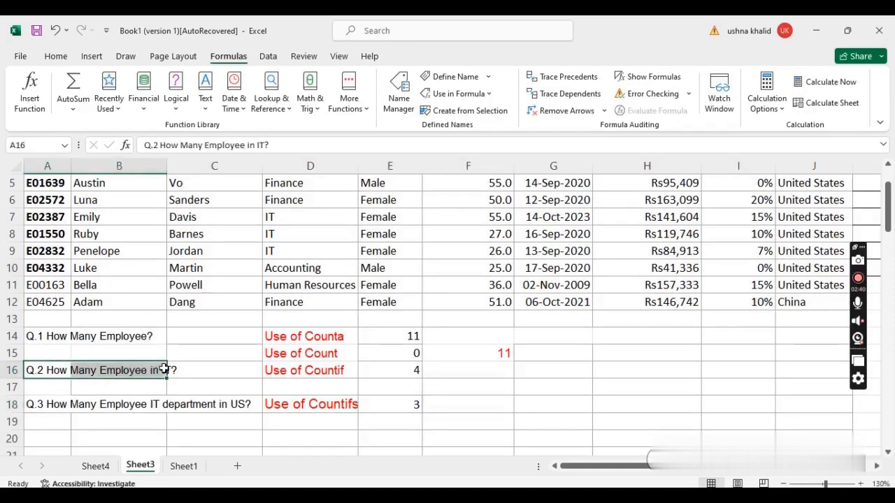
key("ctrl+c")
left_click(33, 389)
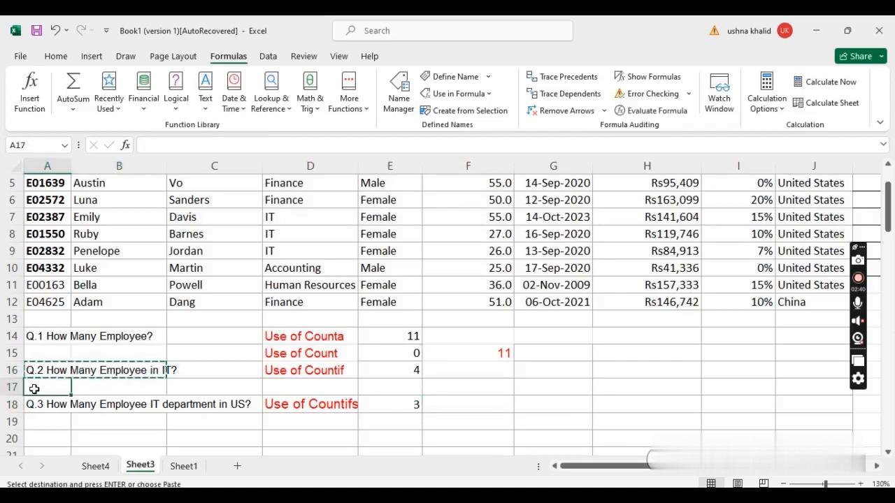
key("ctrl+v")
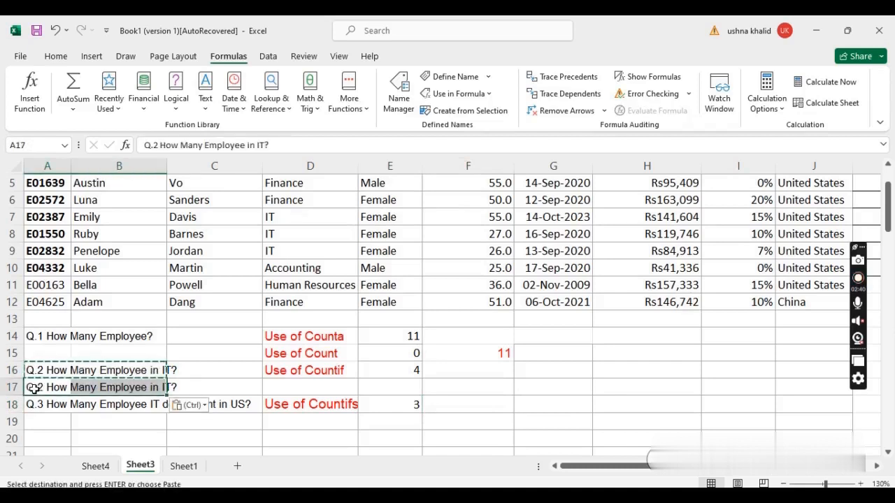
- Extend the copied question in A17 to read "Q.2 How Many Employee in IT and Finance?"
left_click(161, 389)
left_click(46, 389)
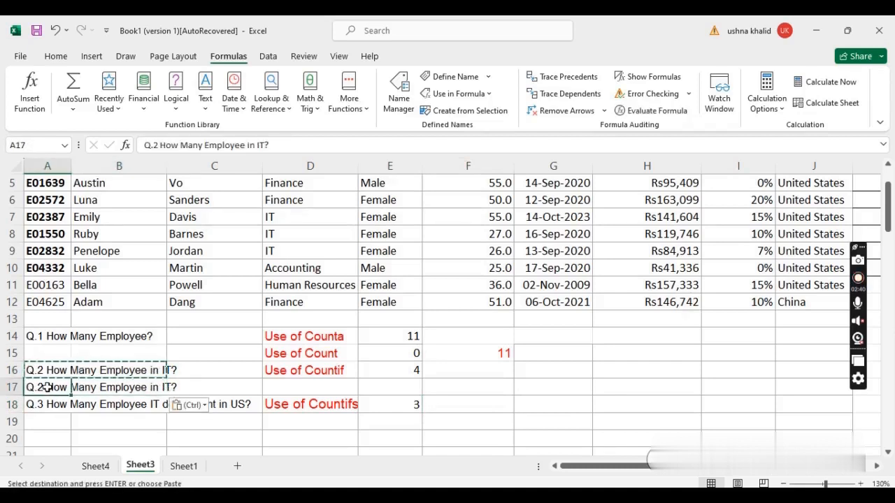
left_click(266, 145)
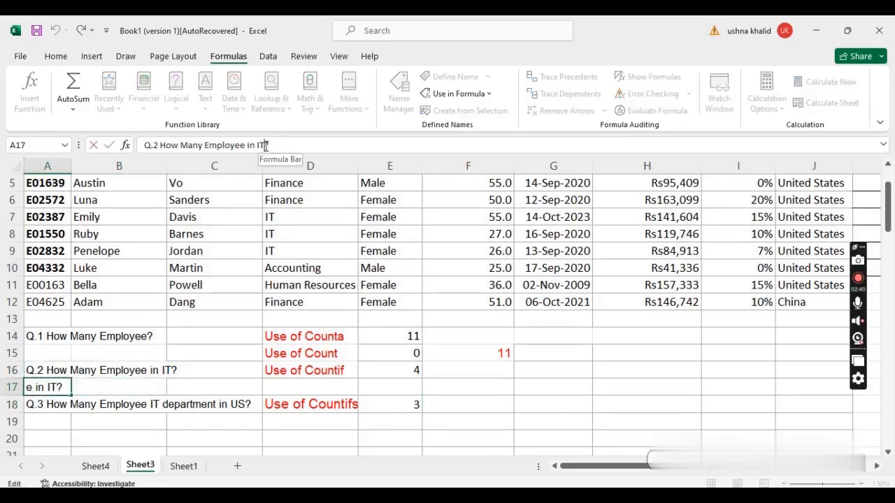
type("ab=nd")
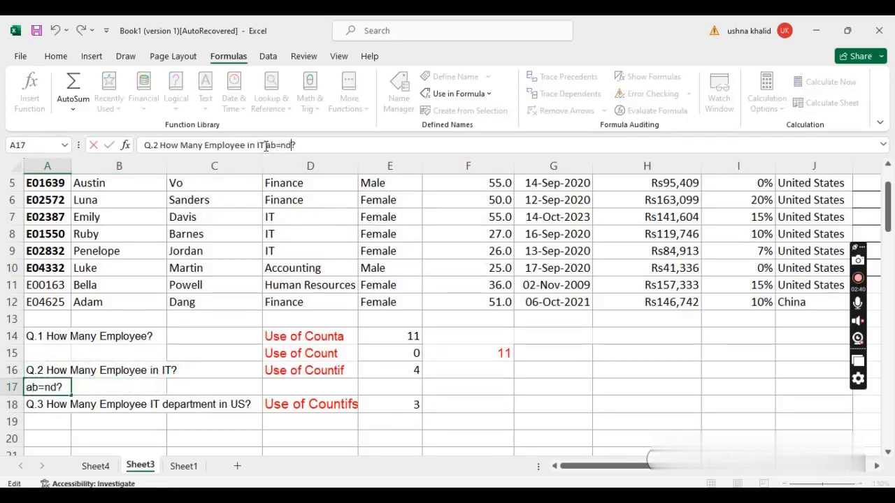
key("BackSpace")
key("BackSpace")
key("BackSpace")
key("BackSpace")
type("nd Finance")
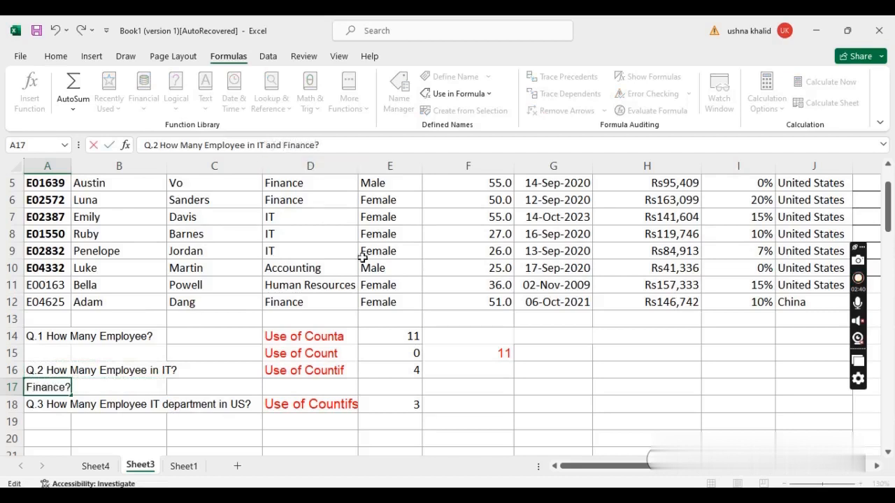
left_click(304, 382)
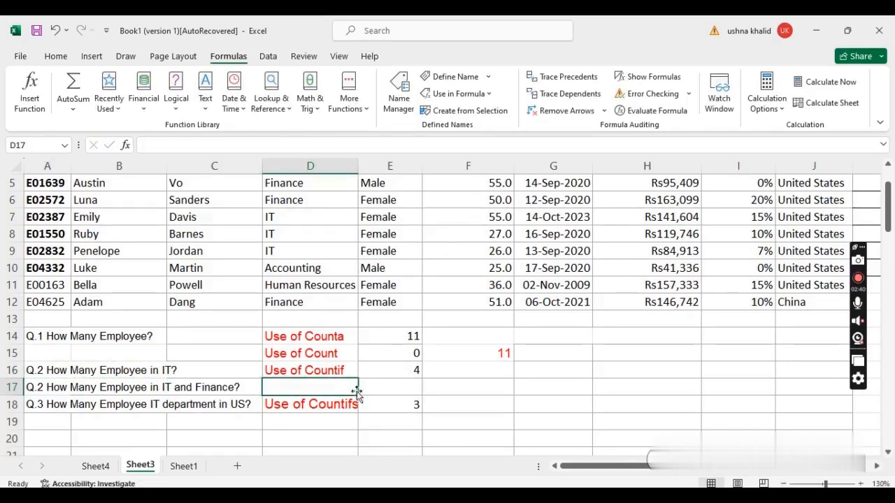
- Start a COUNTIF formula in cell E17 for the IT and Finance question
left_click(186, 387)
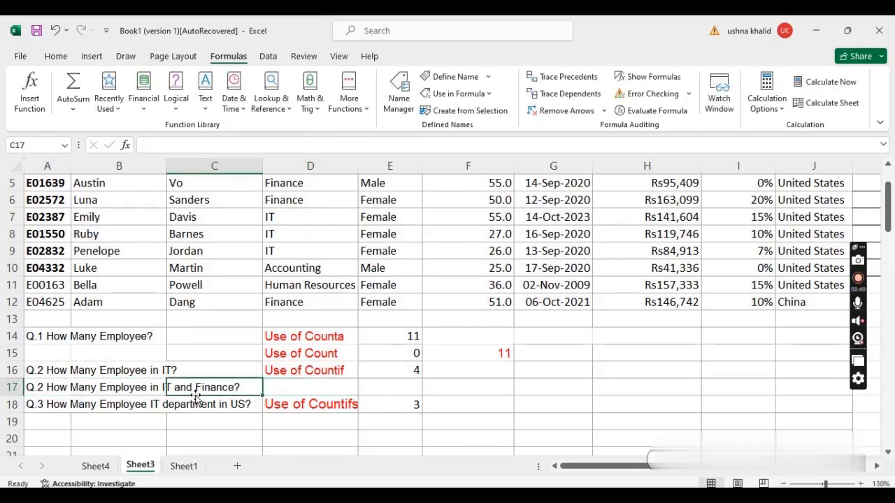
left_click(425, 385)
left_click(377, 386)
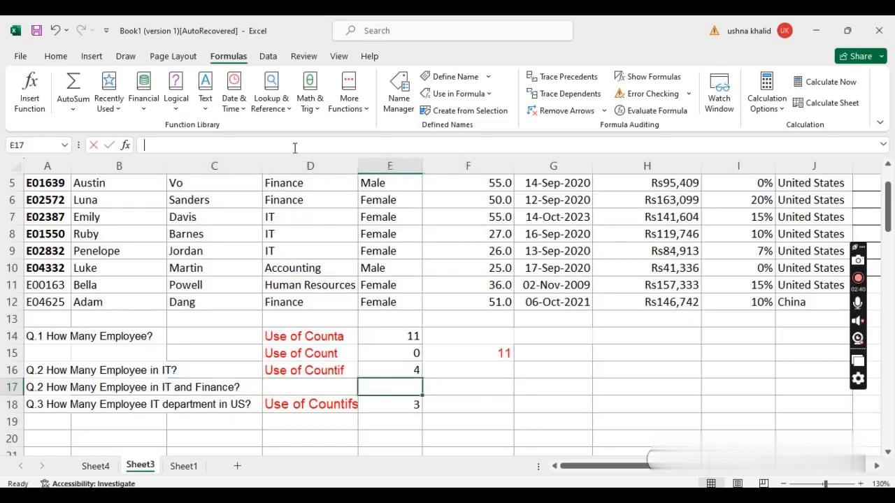
type("=count")
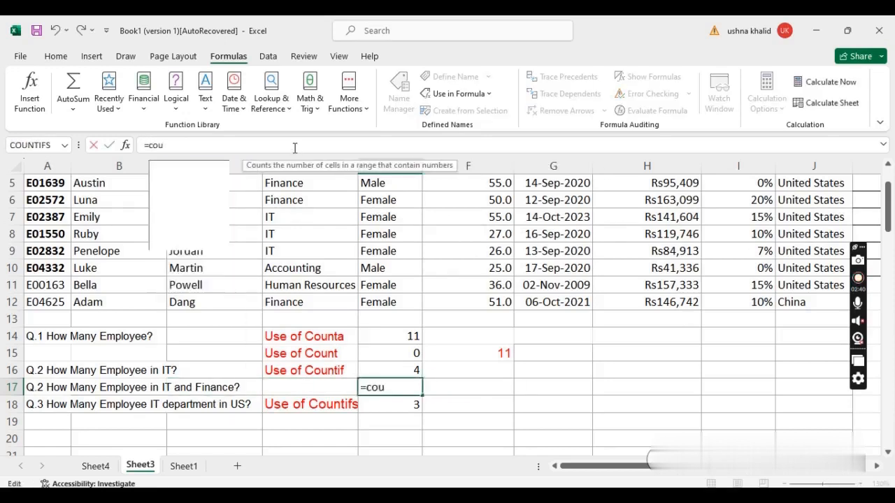
key("Down")
key("Down")
key("Down")
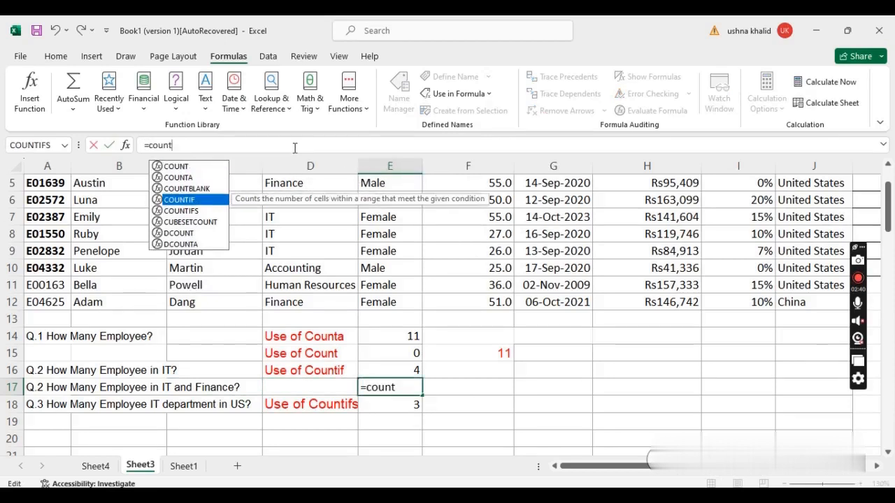
key("Return")
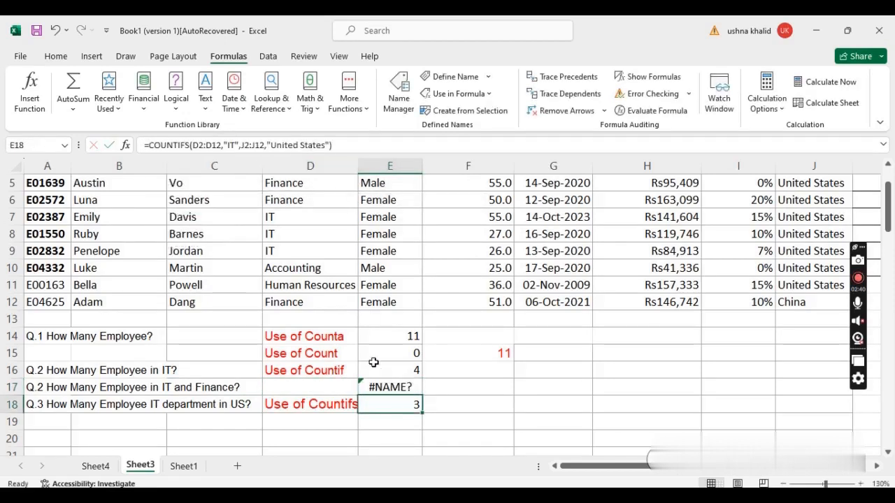
left_click(384, 387)
left_click(196, 146)
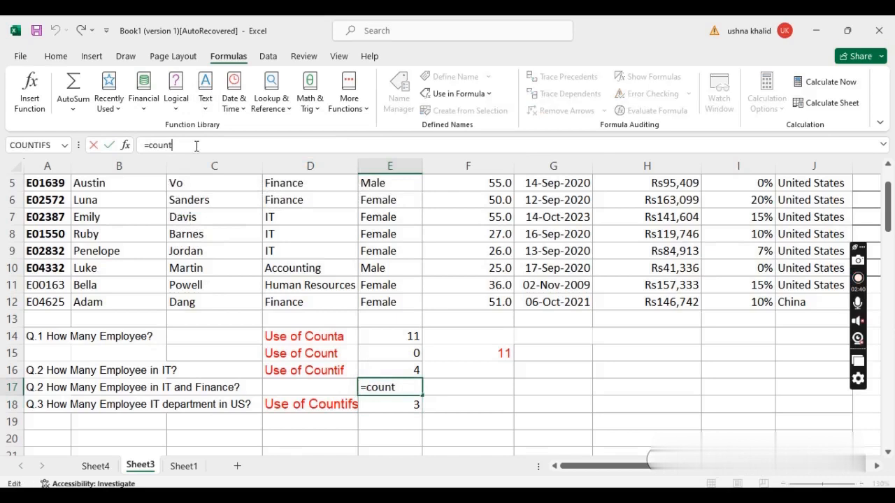
type("if")
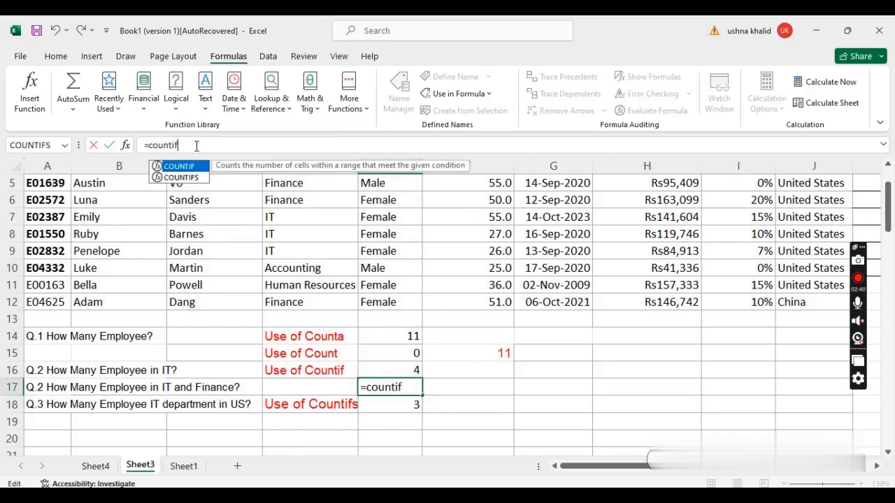
type("(")
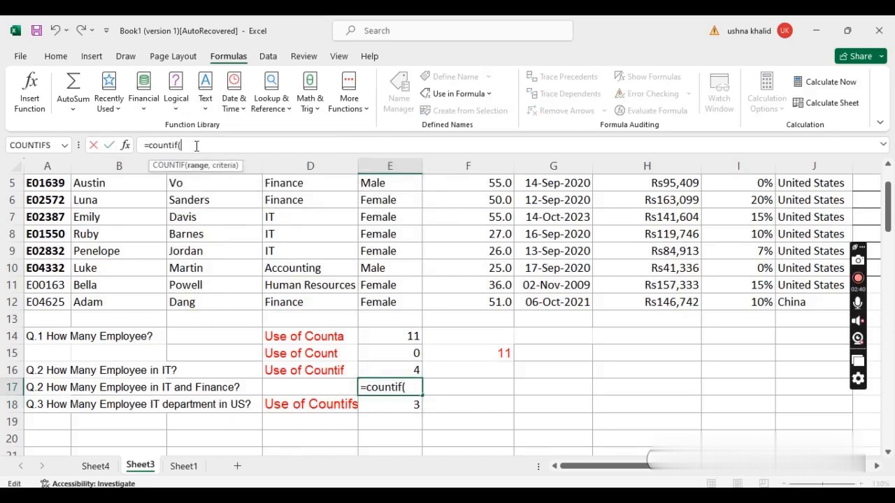
- Give the COUNTIF the Department range D2:D12 and the criterion "IT", followed by a plus sign for a second term
left_click_drag(888, 212, 889, 206)
left_click_drag(342, 211, 319, 372)
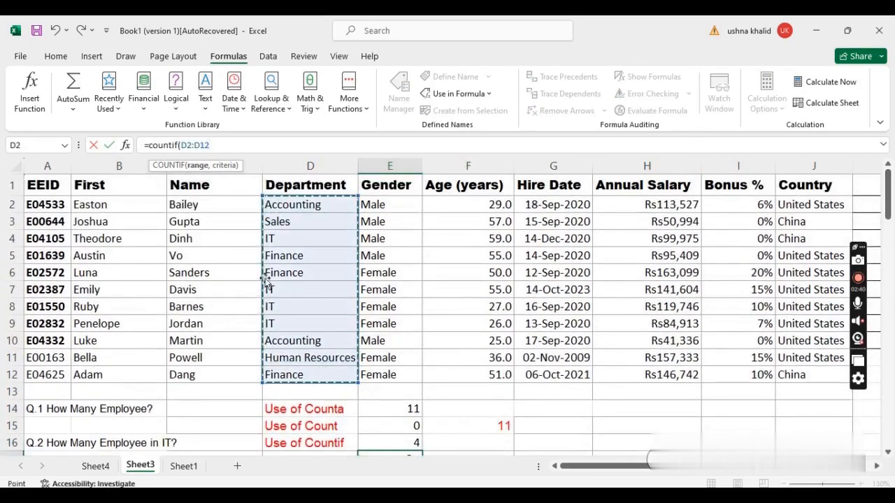
type(", \"")
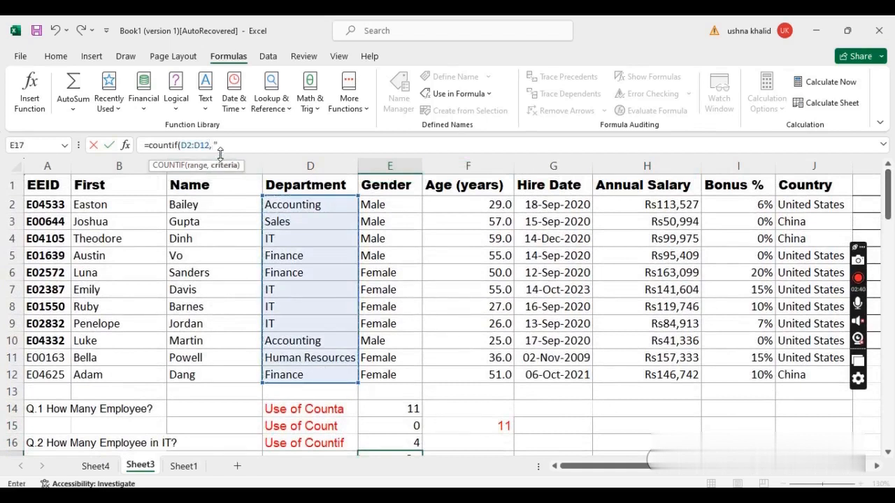
type("IT")
key("BackSpace")
type("\")+")
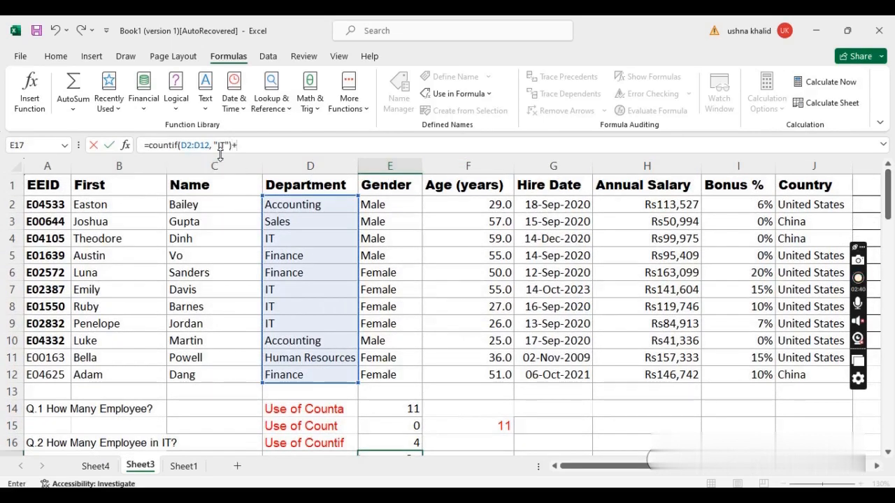
- Add a second COUNTIF over the Department range D2:D12 with the criterion "Finance" and enter the combined formula
type("countif")
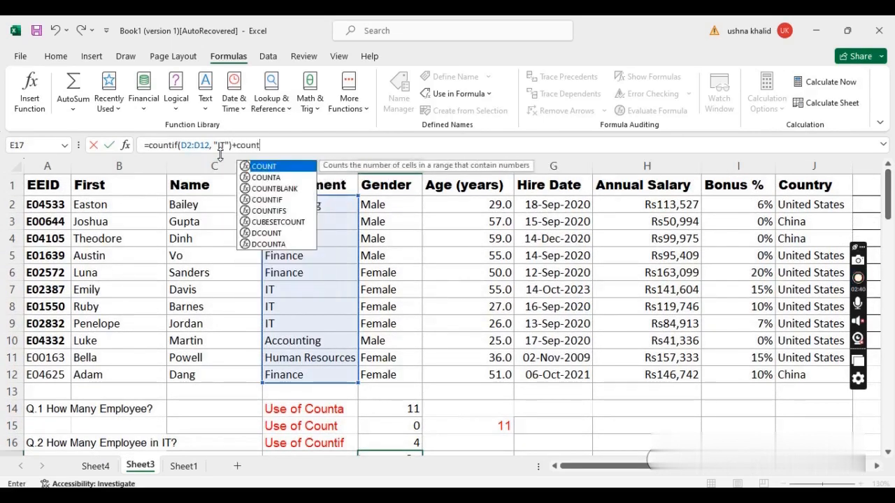
type("(")
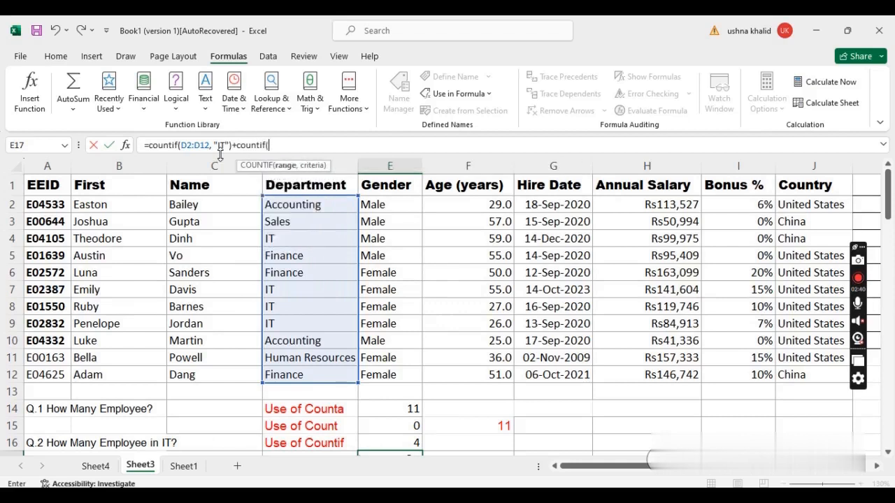
left_click(316, 207)
left_click_drag(314, 205, 300, 374)
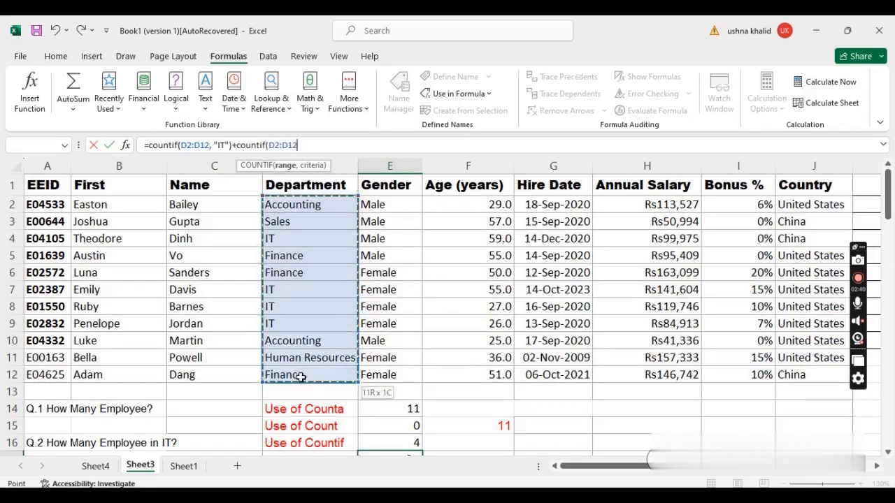
type(", ")
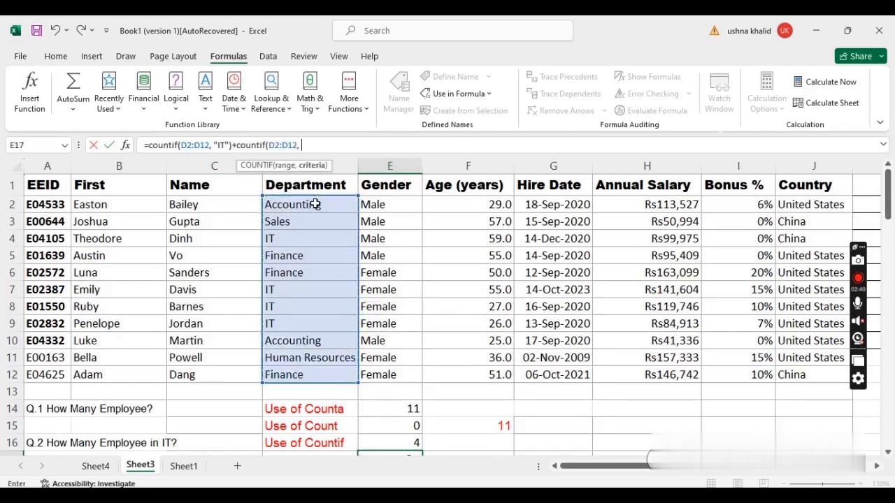
type("\"Finance\")")
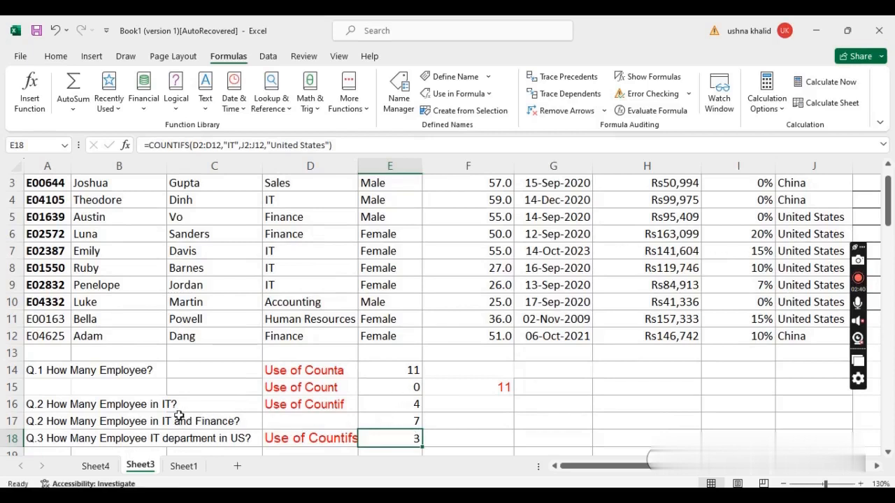
left_click(373, 416)
key("Down")
key("Down")
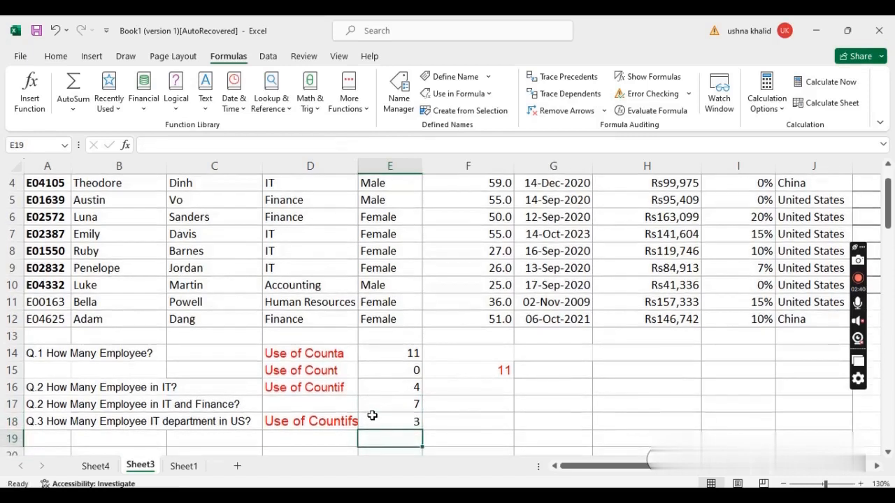
- Extend the question in A18 to read "Q.3 How Many Employee IT department in US and china?"
left_click(240, 422)
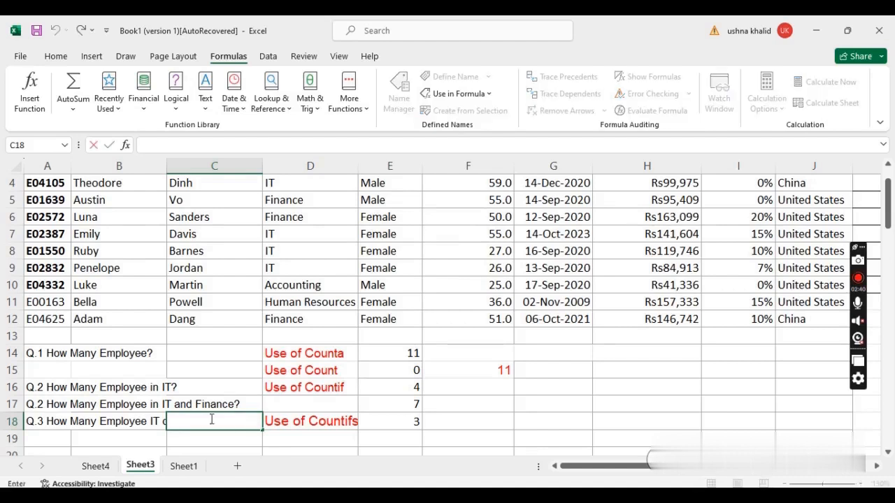
left_click(153, 420)
left_click(54, 421)
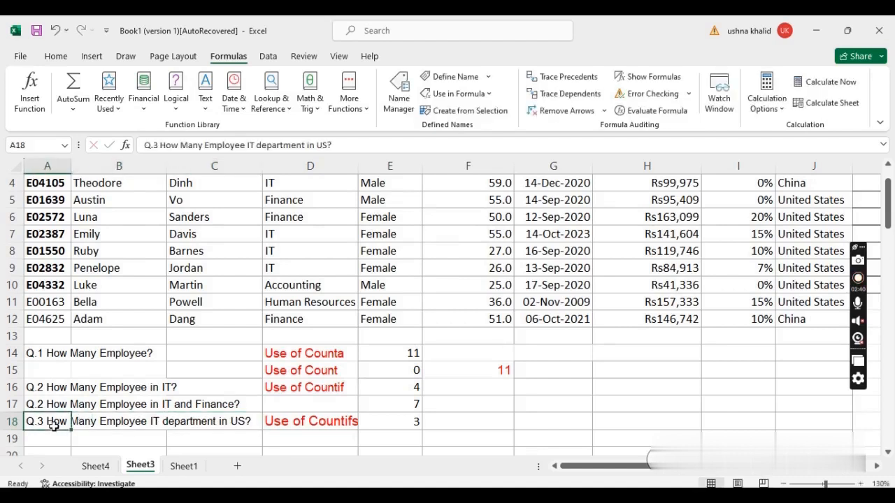
double_click(242, 419)
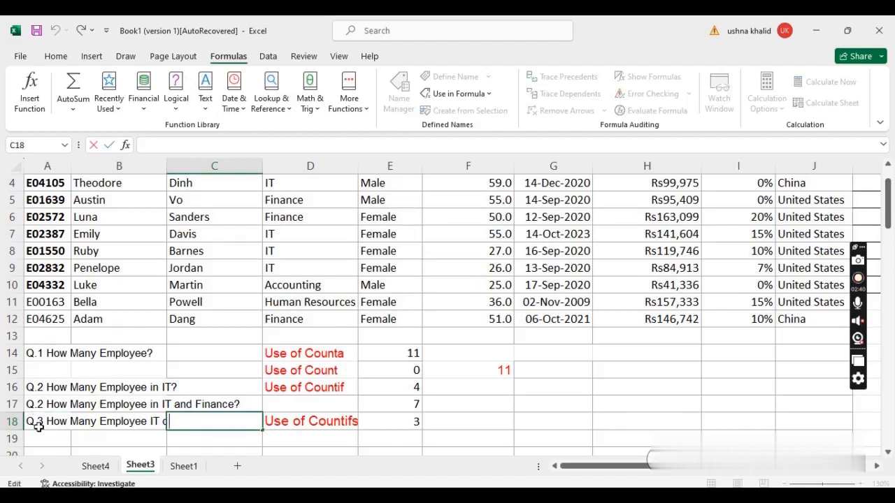
left_click(36, 423)
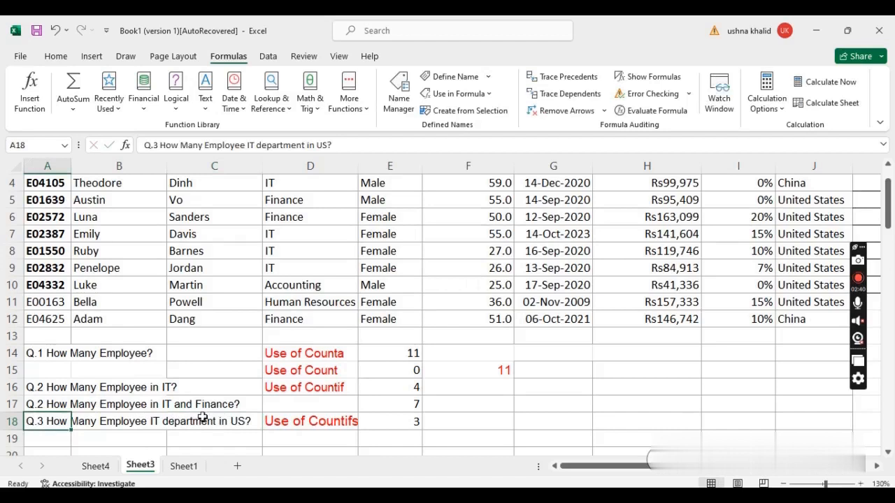
left_click(320, 145)
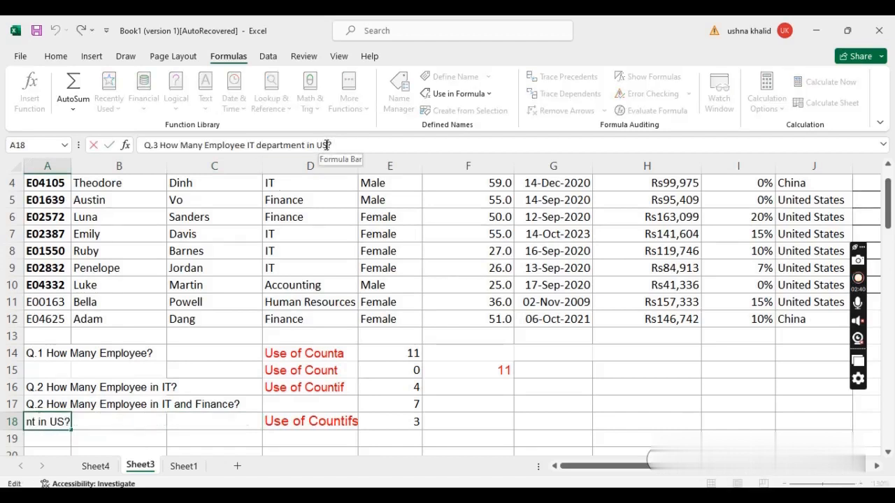
type("and ")
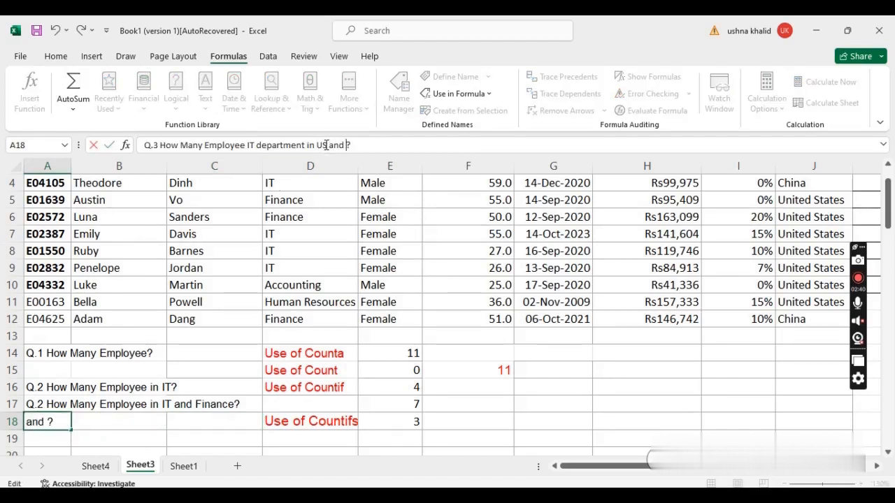
type("china")
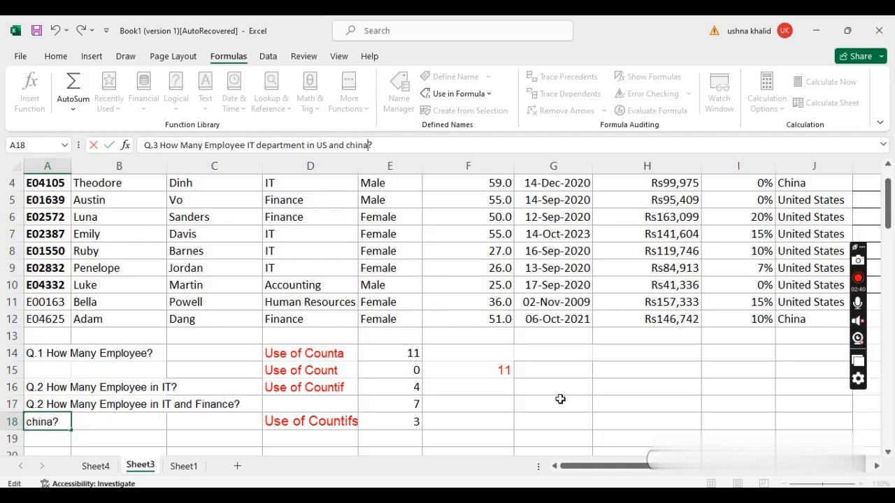
left_click(561, 399)
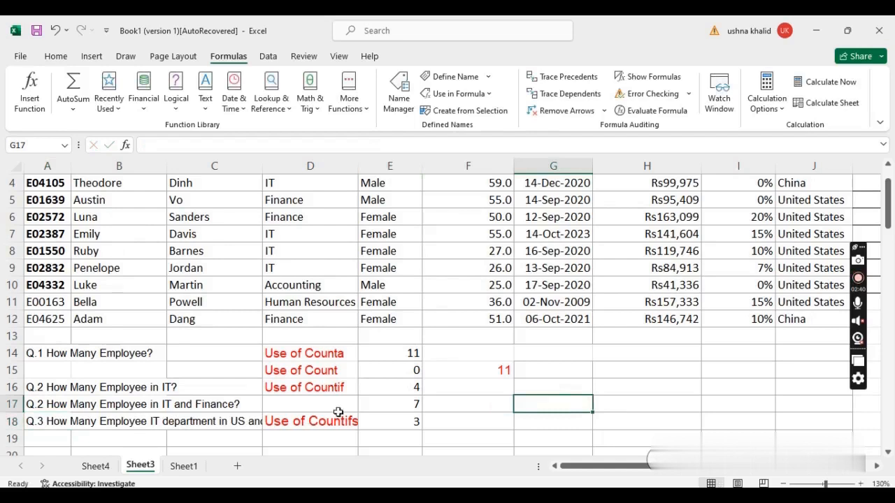
left_click(236, 424)
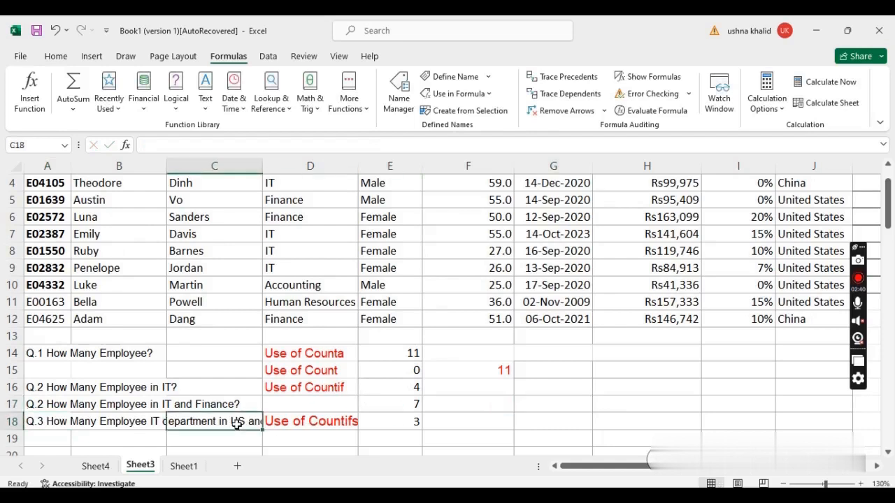
left_click(58, 422)
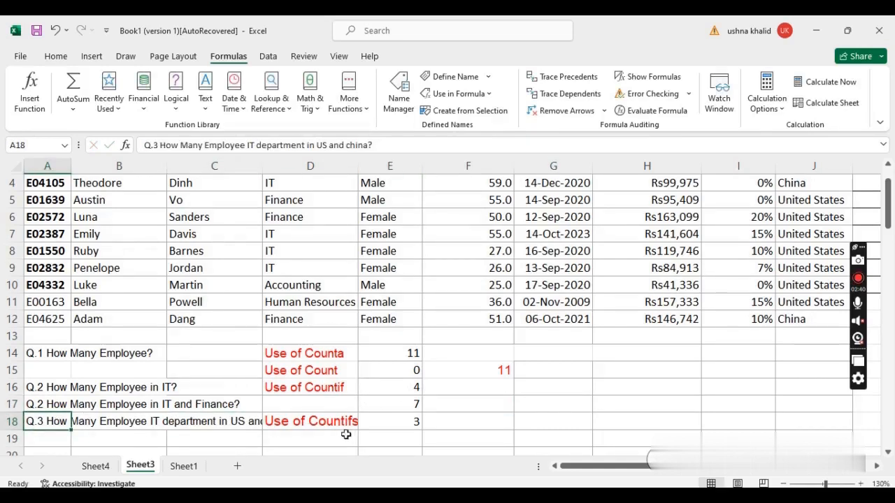
left_click(307, 439)
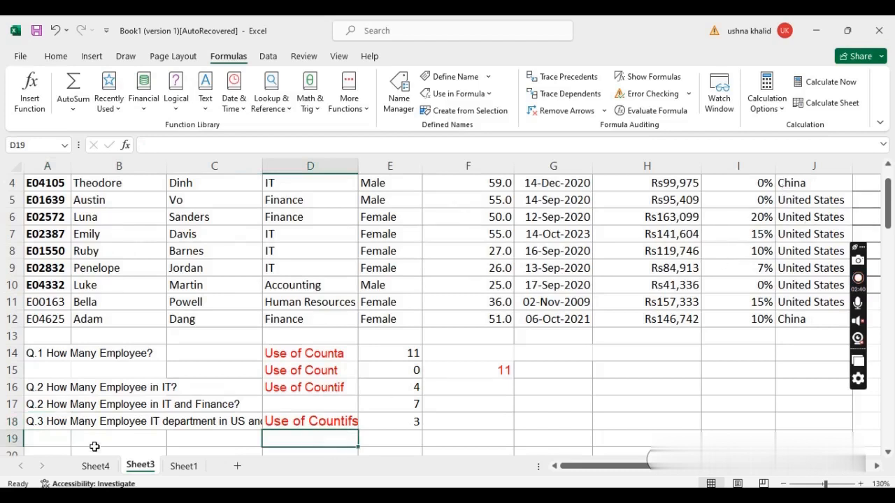
left_click(222, 422)
- Try to copy the question text from A18 into A19, and undo the paste
left_click(36, 422)
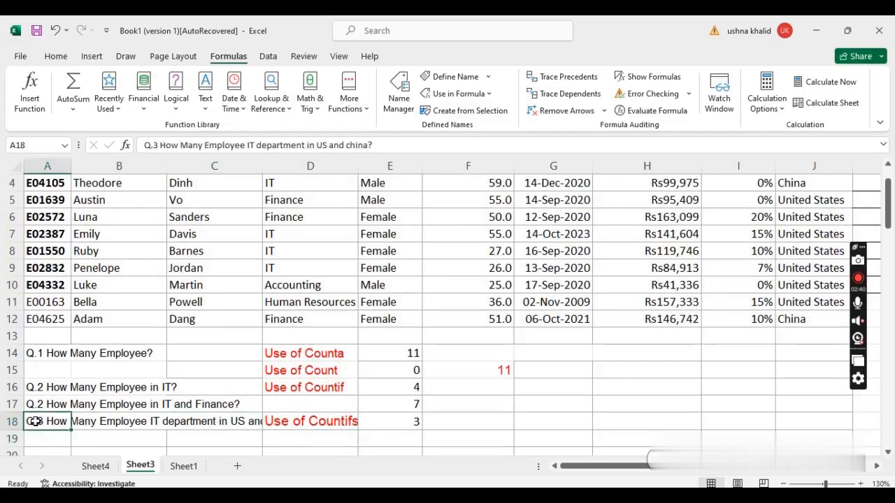
left_click(379, 144)
left_click_drag(379, 145, 109, 145)
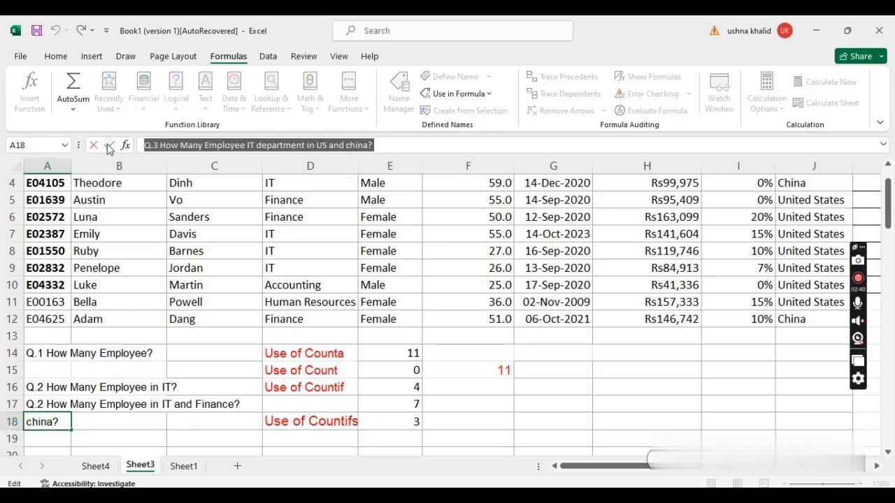
key("ctrl+c")
key("Return")
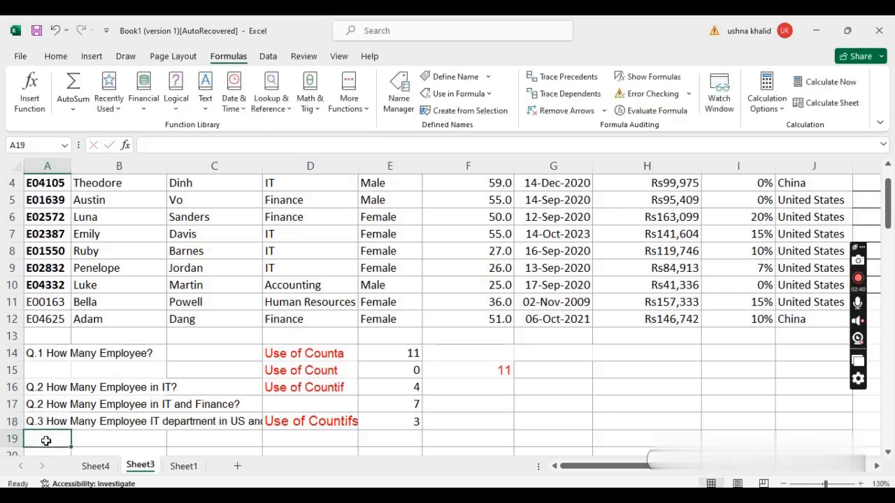
key("ctrl+v")
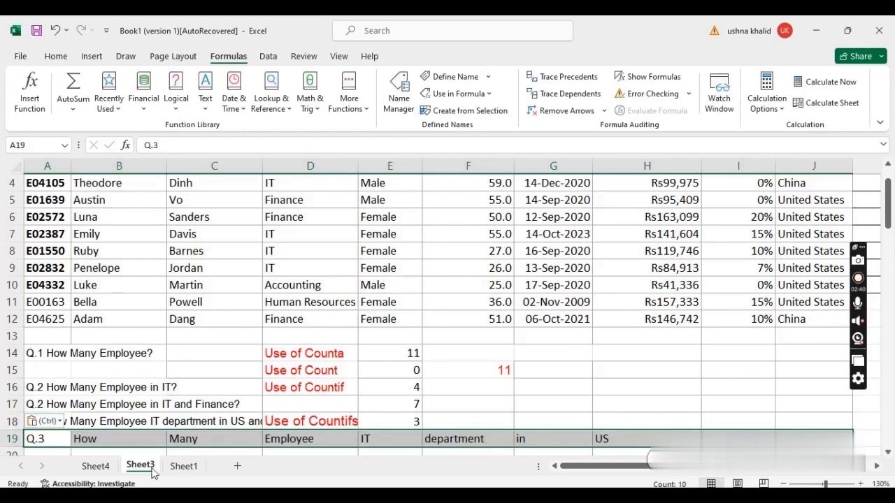
key("ctrl")
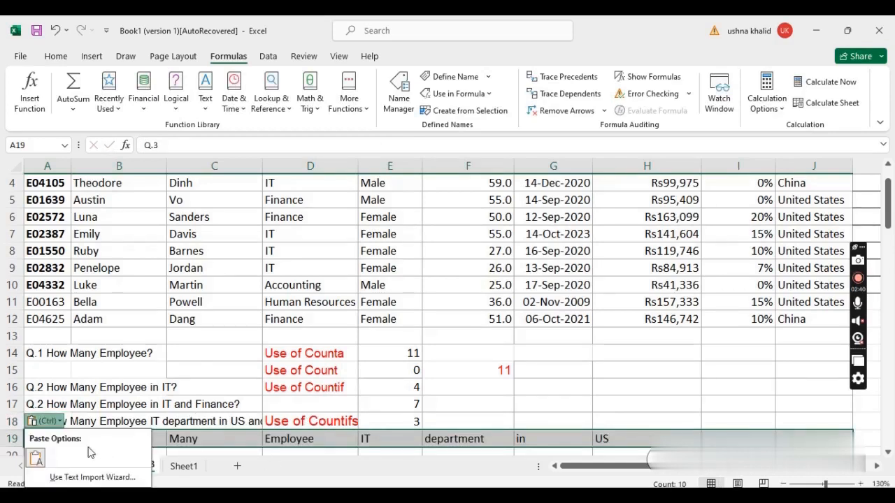
left_click(204, 441)
key("ctrl+z")
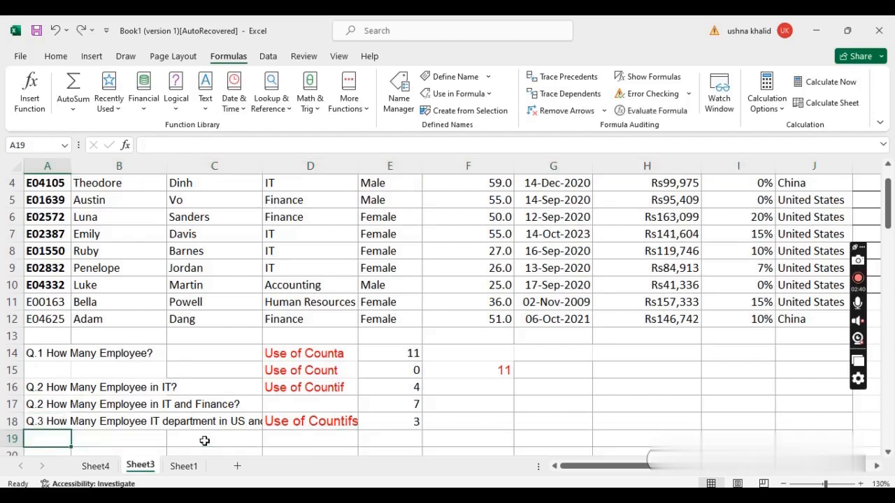
- Shorten the question in A18 to read "Q.3 How Many Employee IT department in US?"
left_click(90, 439)
left_click(220, 416)
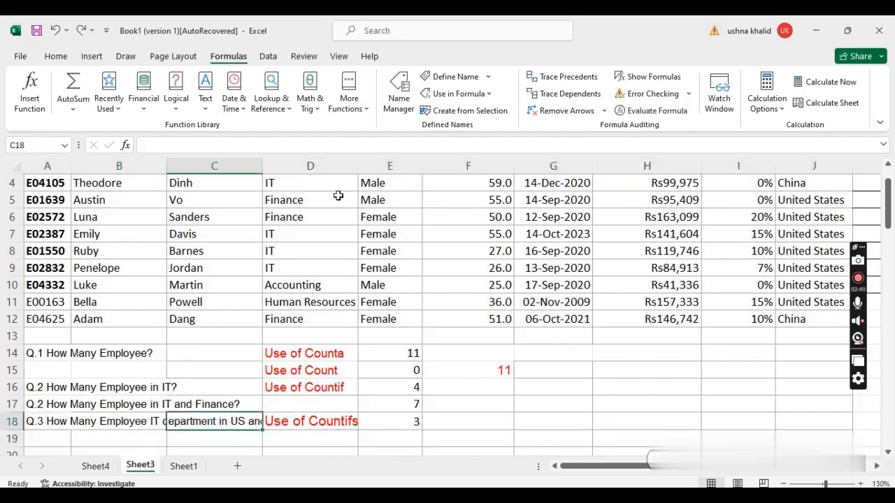
left_click(40, 424)
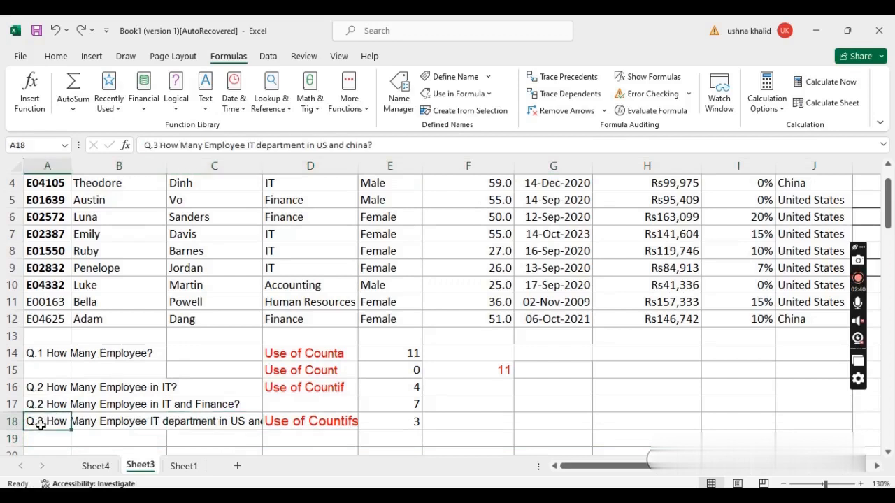
left_click(369, 145)
key("BackSpace")
key("BackSpace")
key("BackSpace")
key("BackSpace")
key("BackSpace")
key("BackSpace")
key("BackSpace")
key("BackSpace")
key("BackSpace")
key("BackSpace")
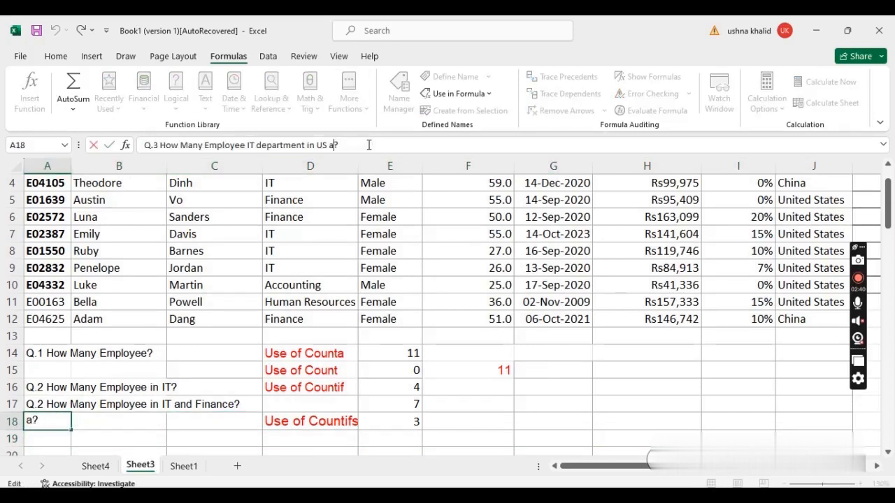
- Enter the label "IT in US and China" in cell B19
left_click(116, 438)
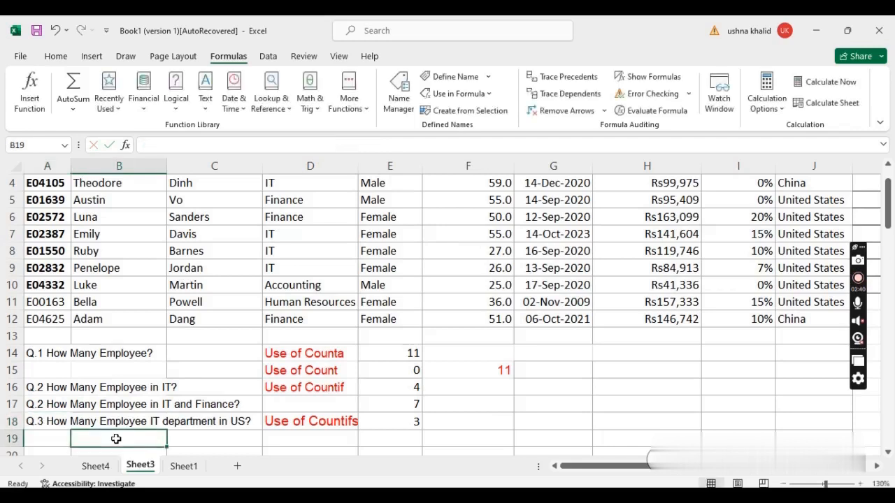
type("IT in U")
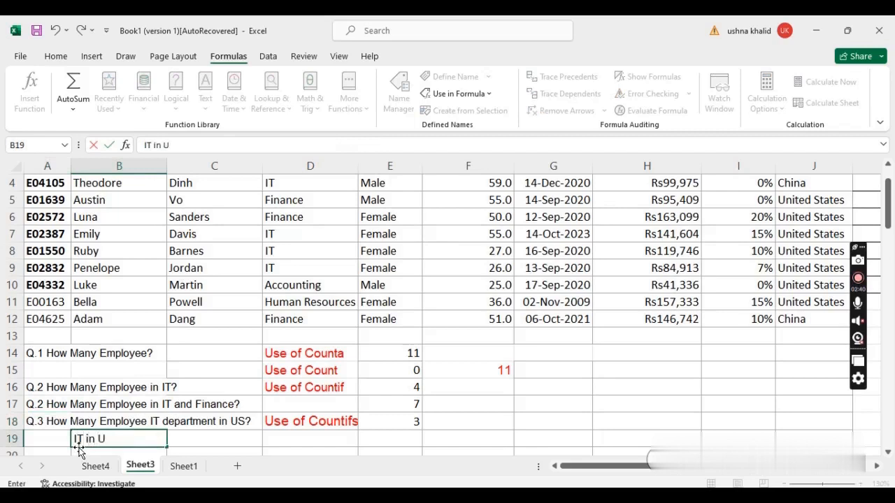
type("SS and China")
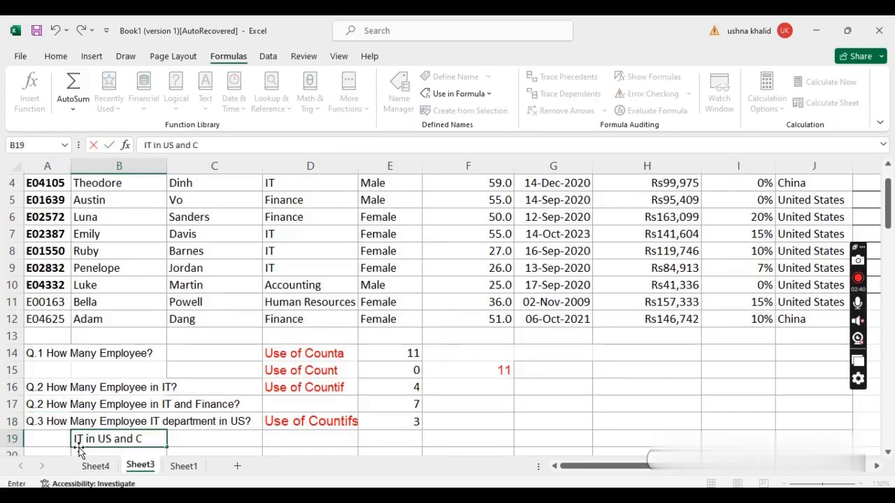
left_click(305, 442)
- Start a COUNTIFS formula in cell E19 for the IT in US and China count
left_click(397, 435)
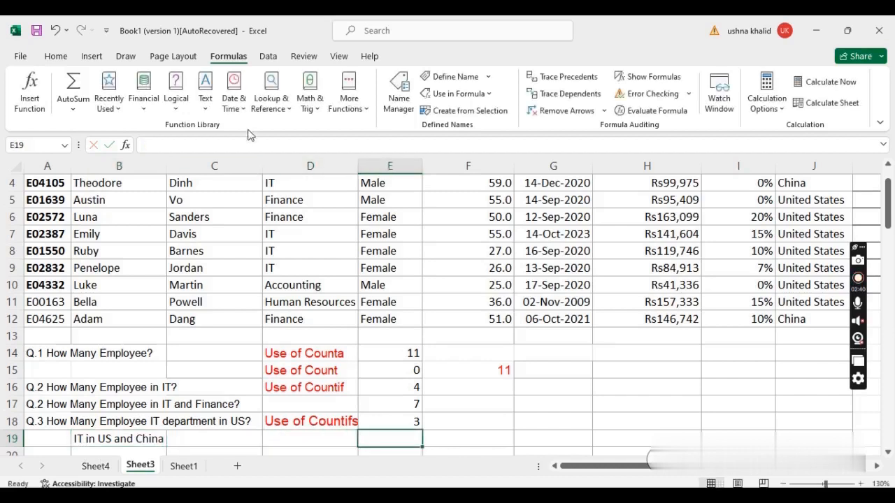
type("=coun")
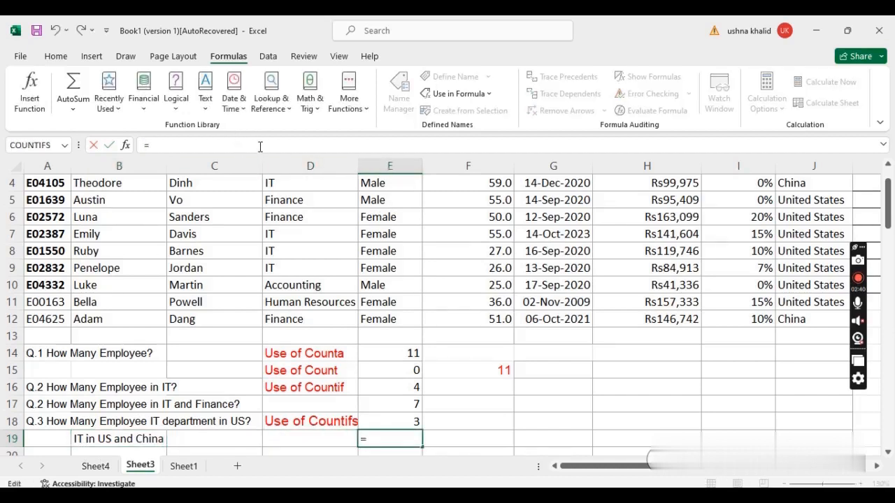
key("Down")
key("Down")
key("Down")
key("Down")
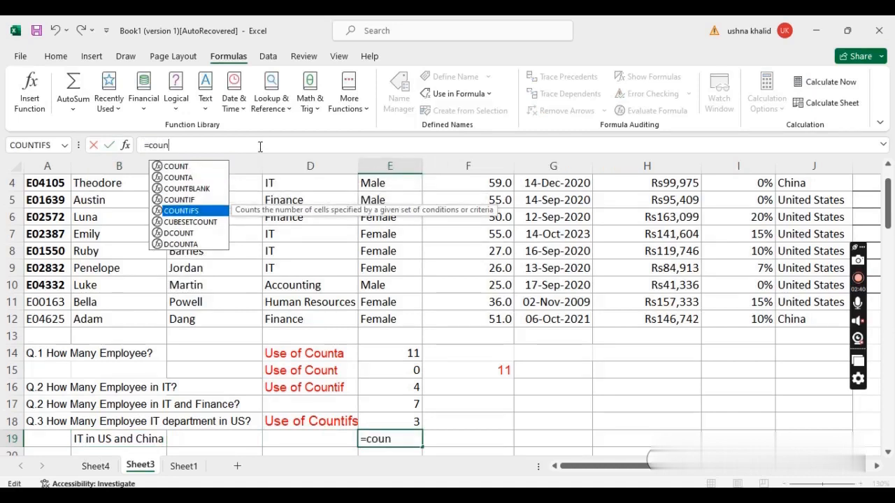
type("tifs")
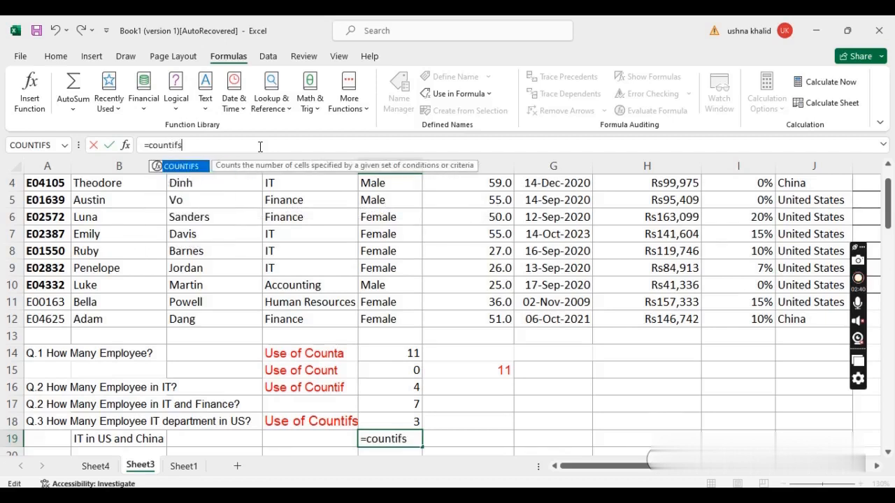
type("(")
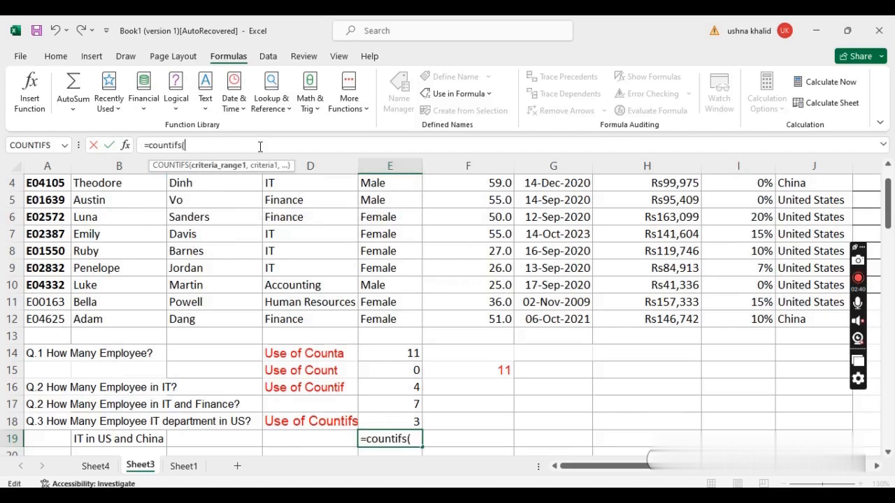
- Give the COUNTIFS the Department range D2:D12 and the criterion "IT" as its first condition
left_click_drag(888, 218, 890, 206)
left_click_drag(269, 202, 292, 375)
type(",")
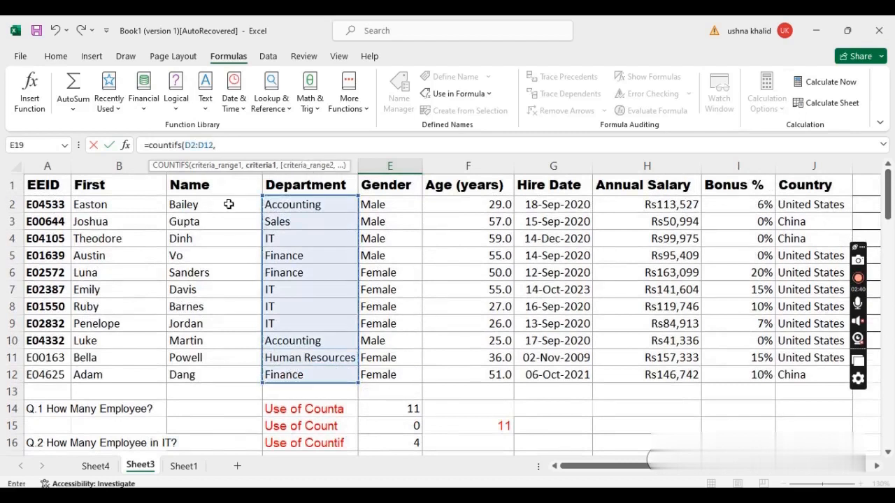
type("\"IT\",")
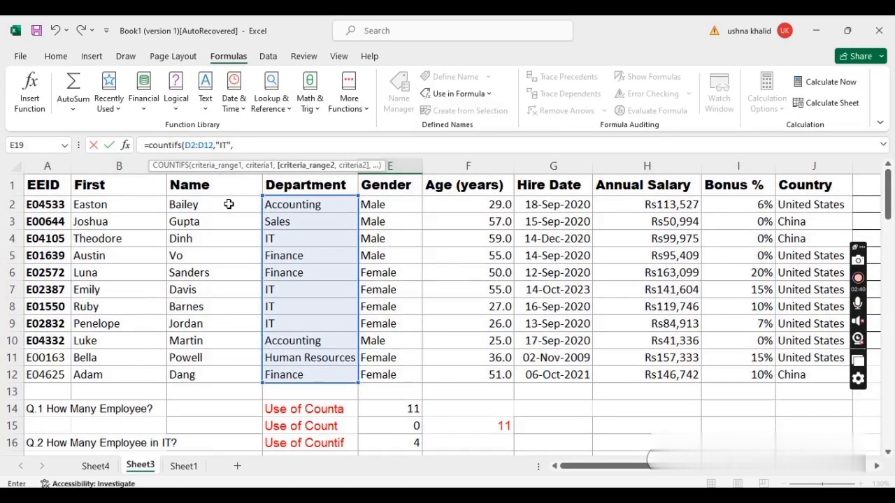
- Add the Country range J2:J12 with the criterion "United States", close the COUNTIFS, and append a plus sign
left_click_drag(814, 202, 797, 370)
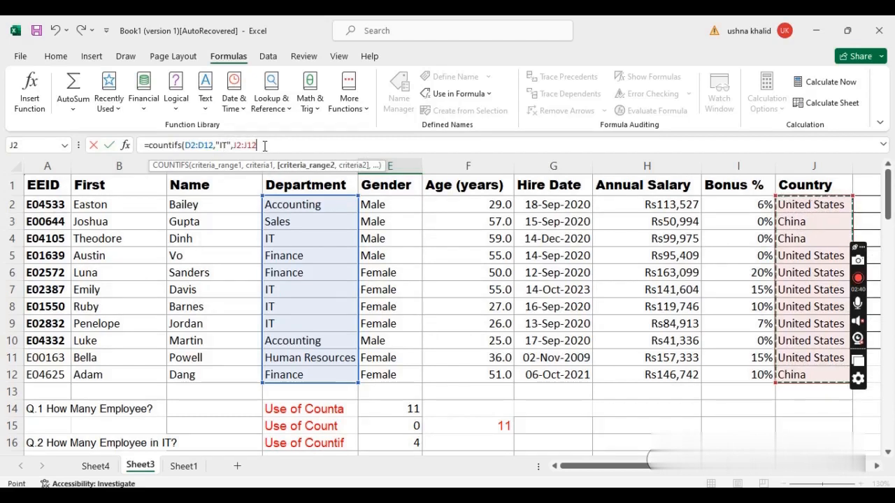
type(",\"Unit")
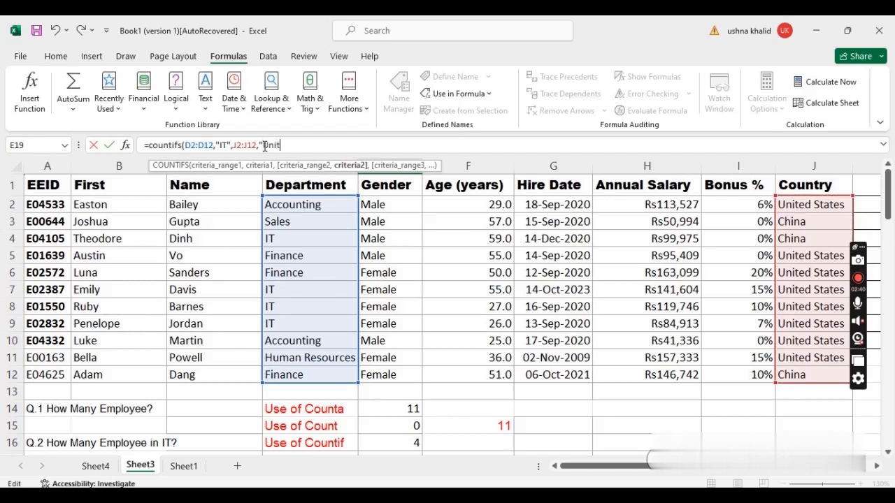
type("ed Satt")
type("tes")
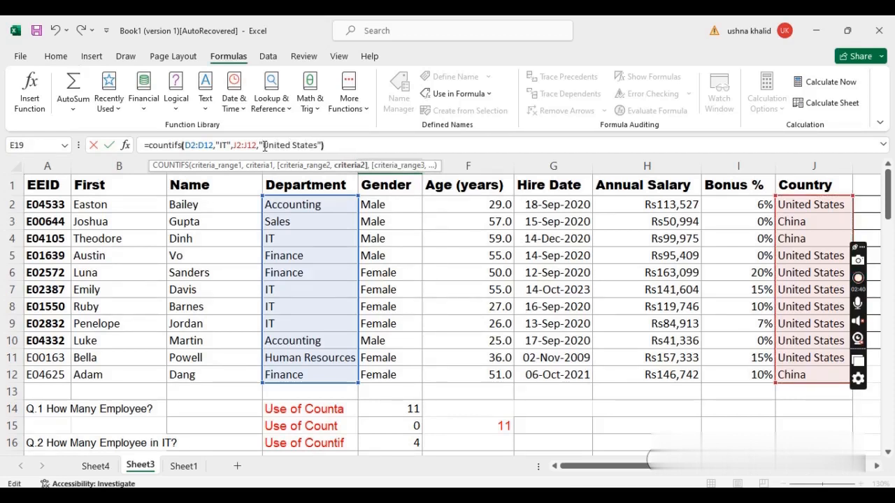
type("\")\"")
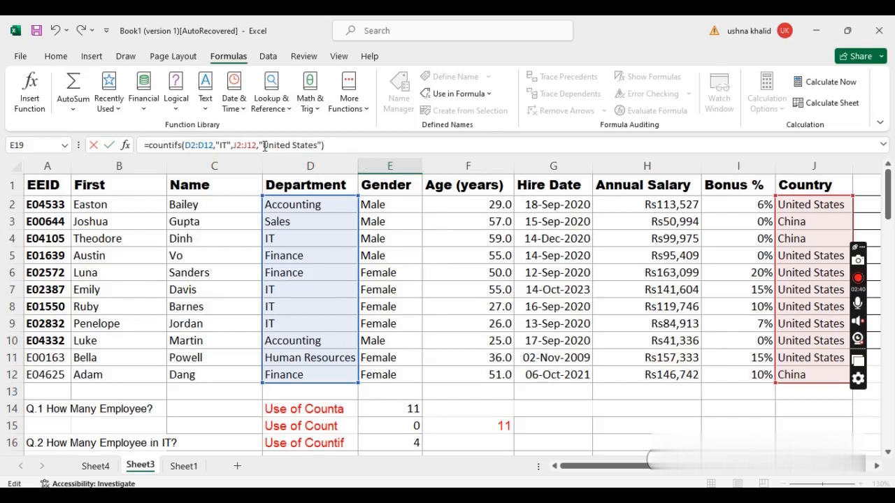
- Duplicate the whole COUNTIFS term after the plus sign in the E19 formula
left_click_drag(325, 144, 150, 145)
key("ctrl+c")
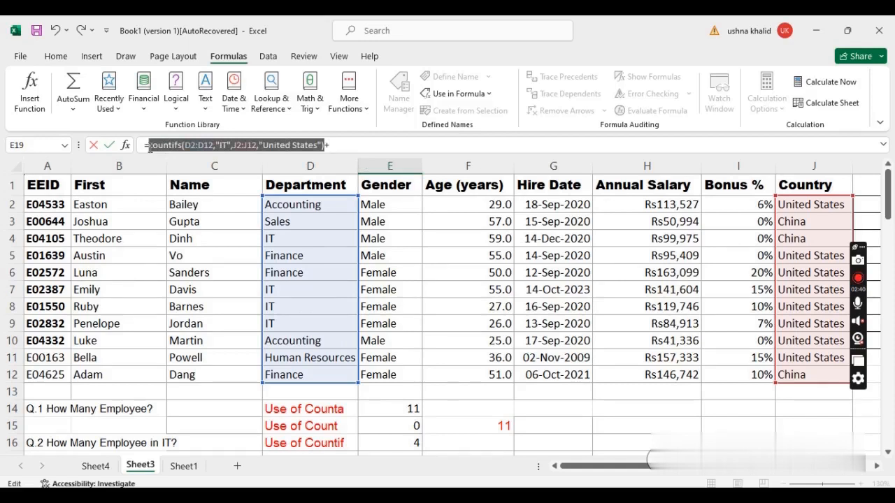
left_click(359, 145)
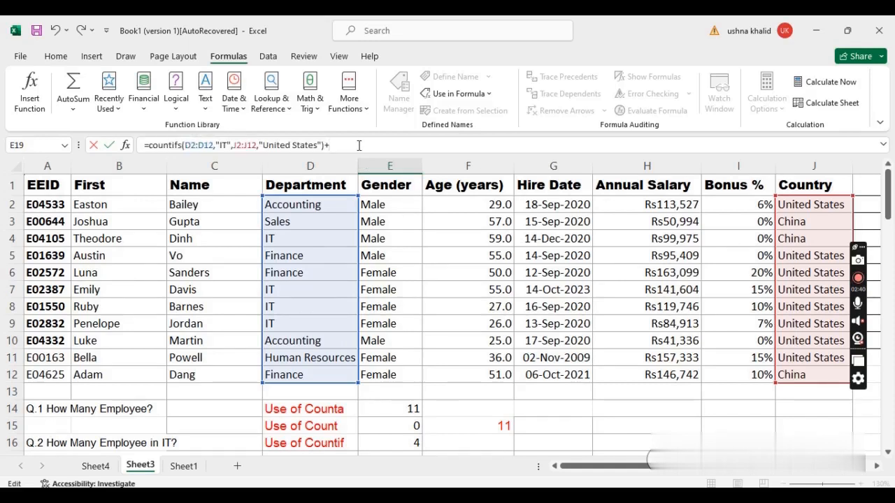
key("ctrl+v")
- Replace "United States" with "China" in the second COUNTIFS term and enter the combined formula
left_click(496, 144)
key("BackSpace")
key("BackSpace")
key("BackSpace")
key("BackSpace")
key("BackSpace")
key("BackSpace")
key("BackSpace")
key("BackSpace")
key("BackSpace")
key("BackSpace")
key("BackSpace")
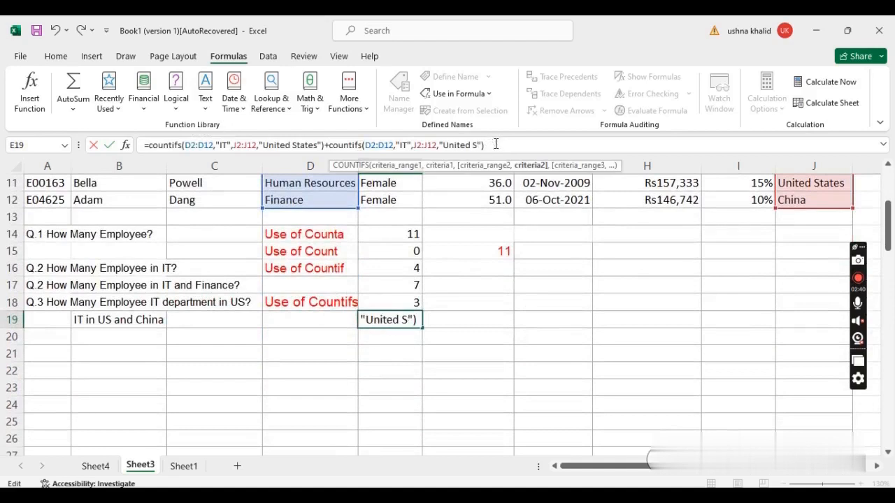
key("BackSpace")
key("BackSpace")
type("China")
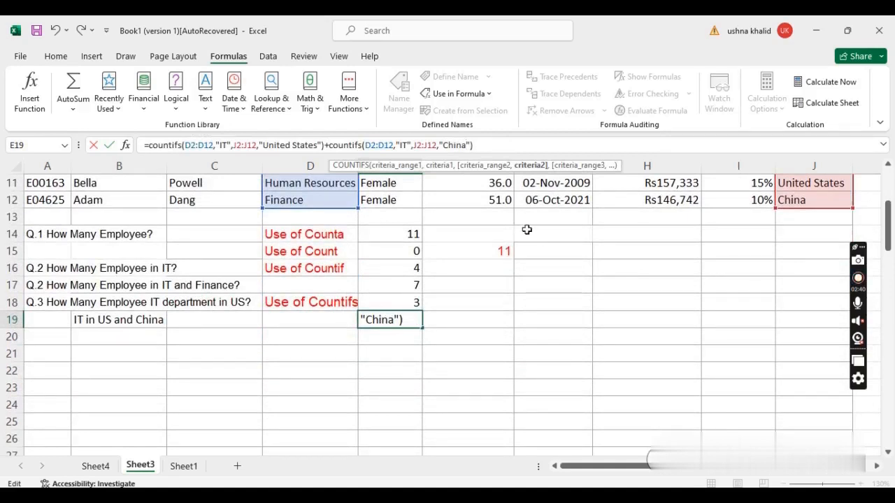
left_click(501, 146)
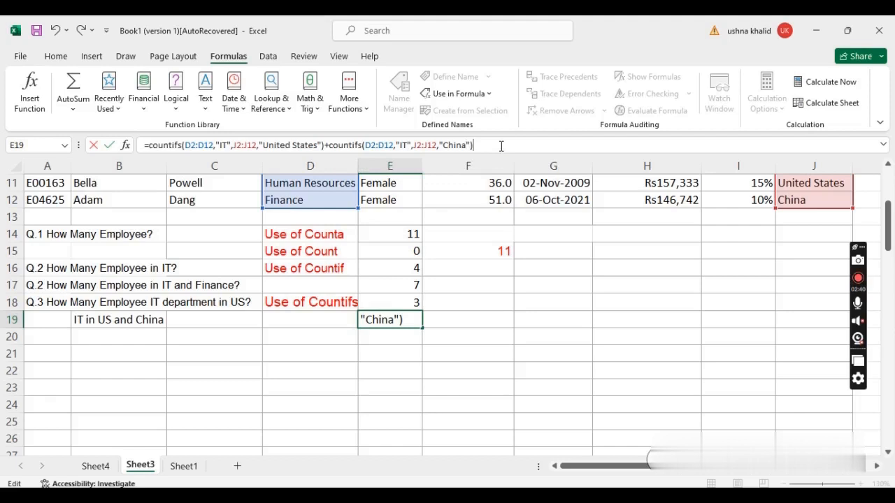
key("Return")
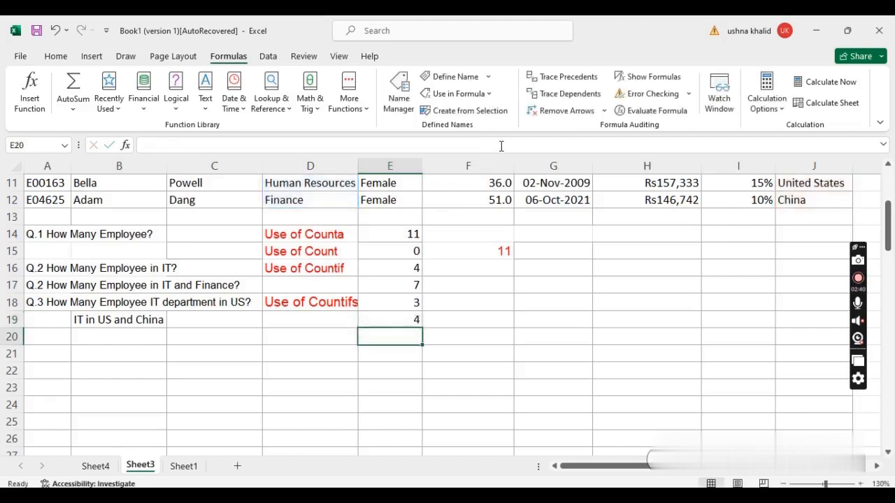
- Check the combined COUNTIFS formula in E19 against the Department and Country columns and copy its full text
left_click(415, 323)
left_click_drag(890, 235, 890, 212)
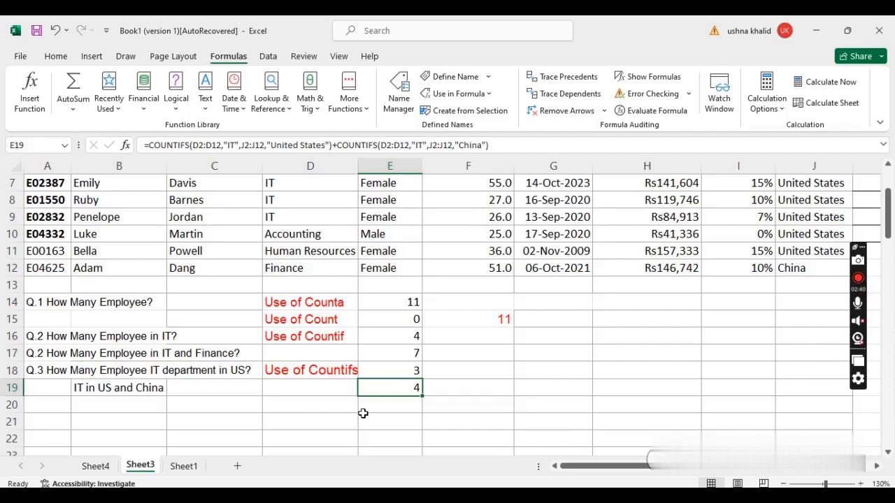
left_click(331, 146)
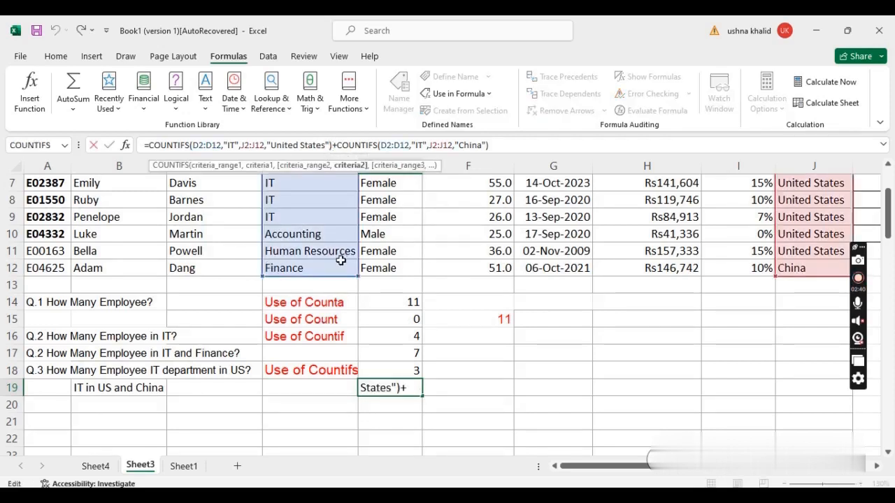
scroll(826, 207, "up", 2)
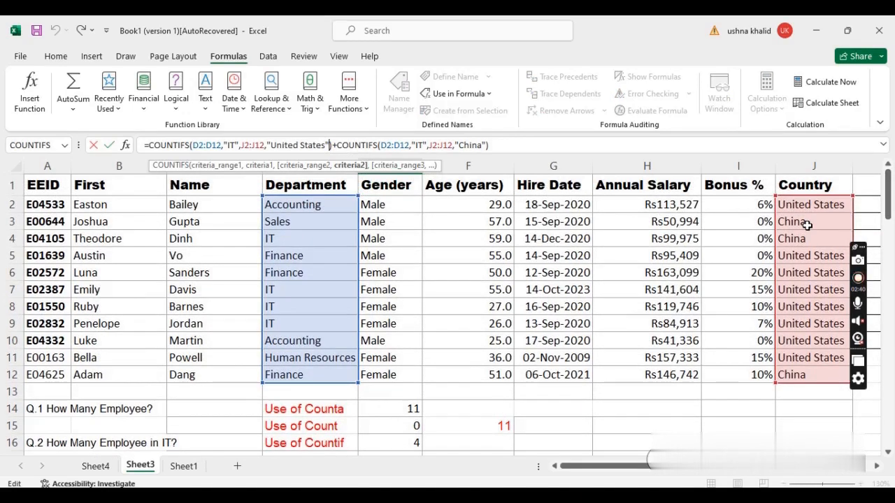
left_click_drag(888, 198, 887, 203)
left_click(334, 145)
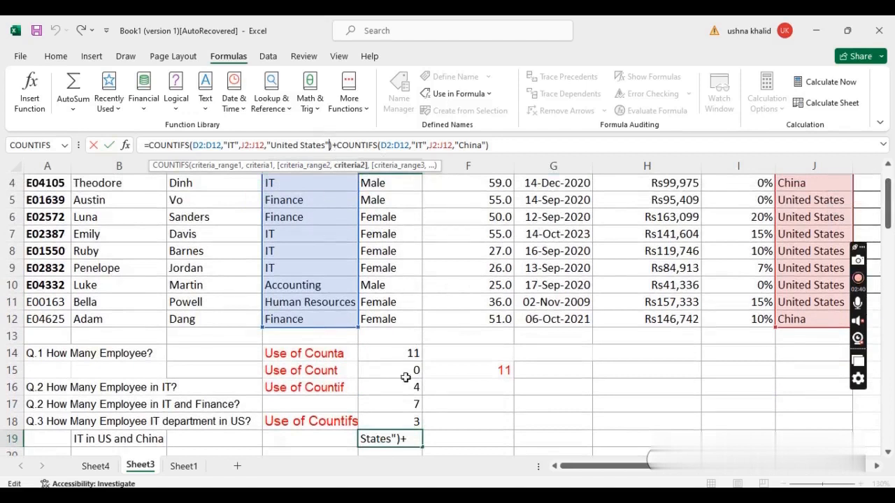
left_click_drag(500, 154, 143, 135)
key("ctrl+c")
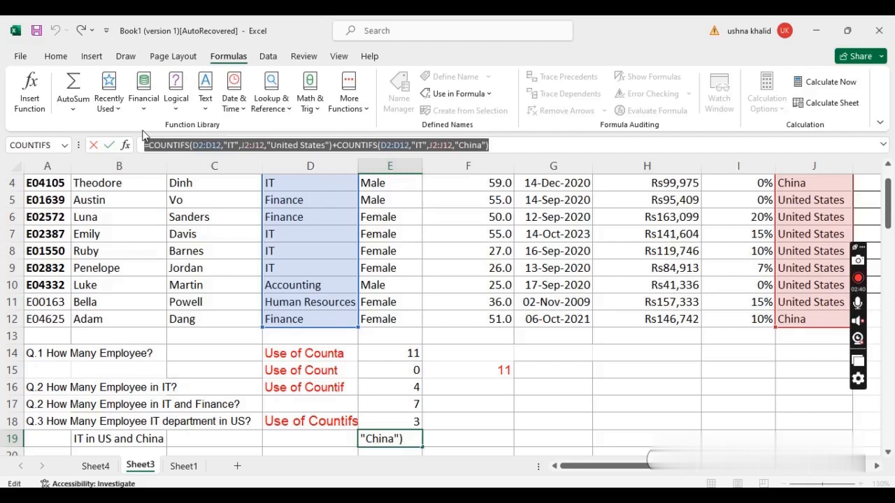
type("=")
left_click(478, 435)
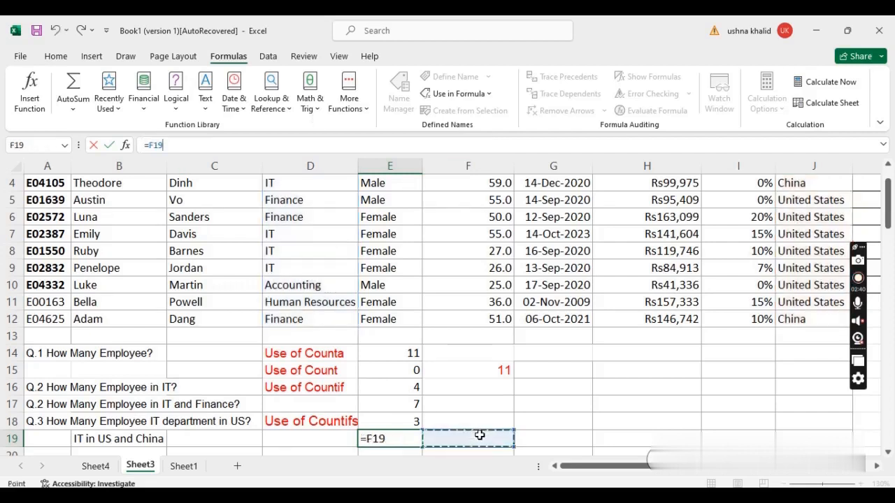
left_click(596, 418)
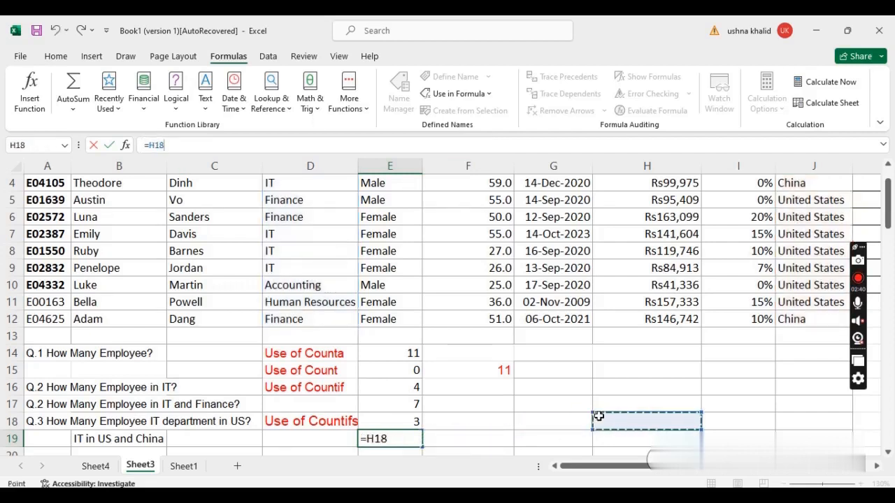
left_click(377, 454)
key("ctrl+z")
key("ctrl+z")
key("ctrl+z")
key("ctrl+z")
key("ctrl+z")
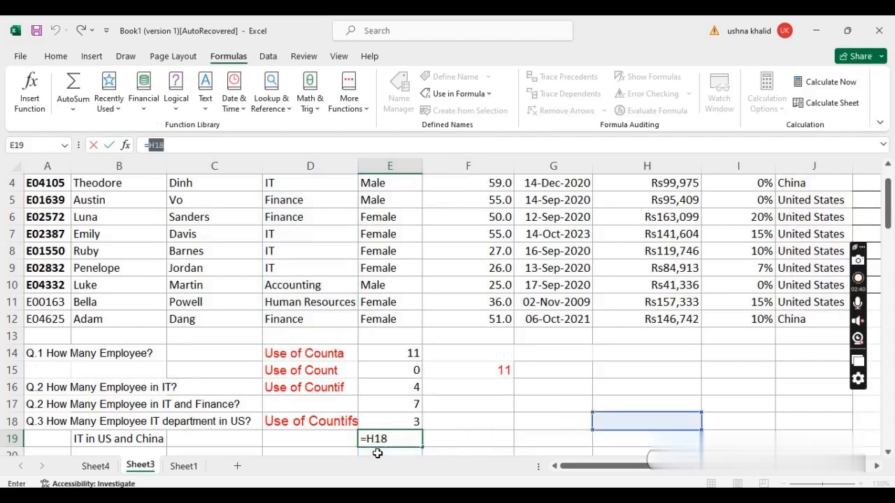
key("BackSpace")
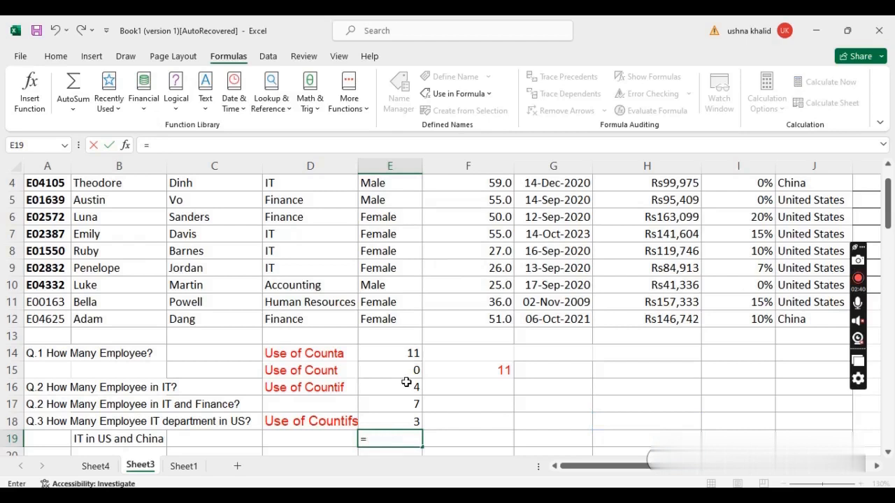
- Paste the copied COUNTIFS formula back into E19, remove the duplicate equals sign, and enter it
key("ctrl+v")
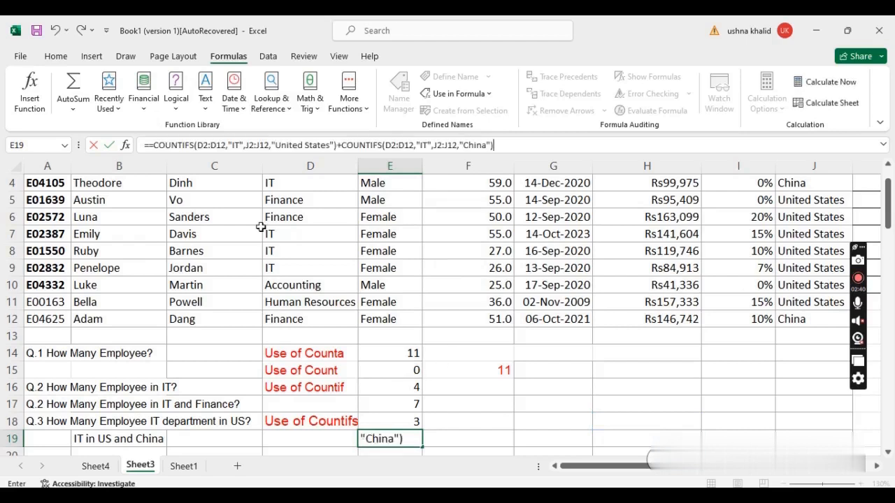
left_click(148, 150)
key("BackSpace")
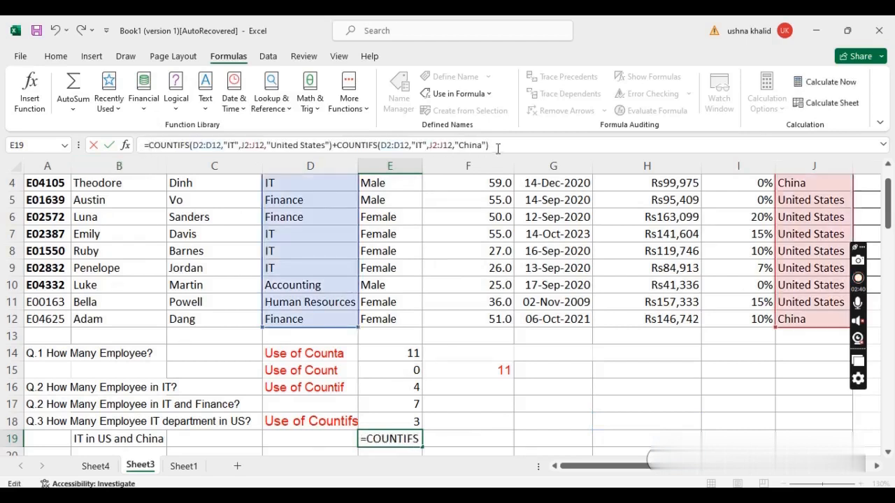
key("Return")
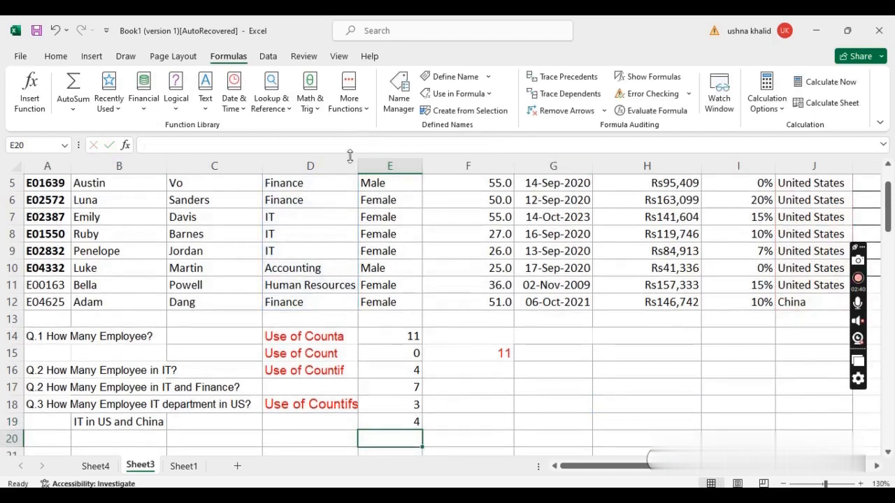
- Paste the copied COUNTIFS formula into E20 with a single equals sign at its start
left_click(321, 144)
type("=")
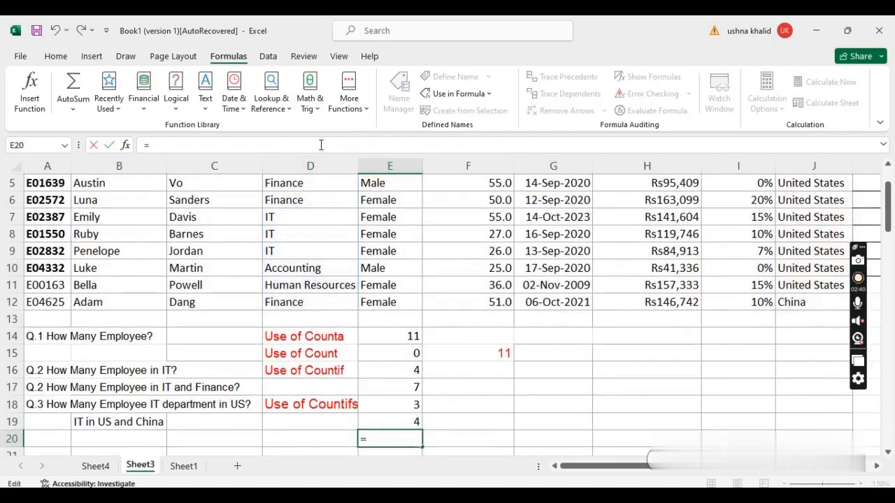
key("ctrl+v")
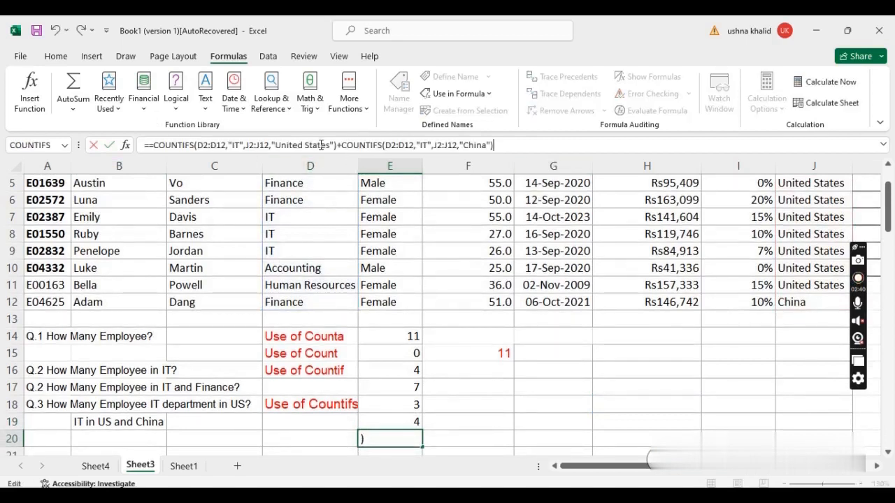
left_click(153, 145)
key("BackSpace")
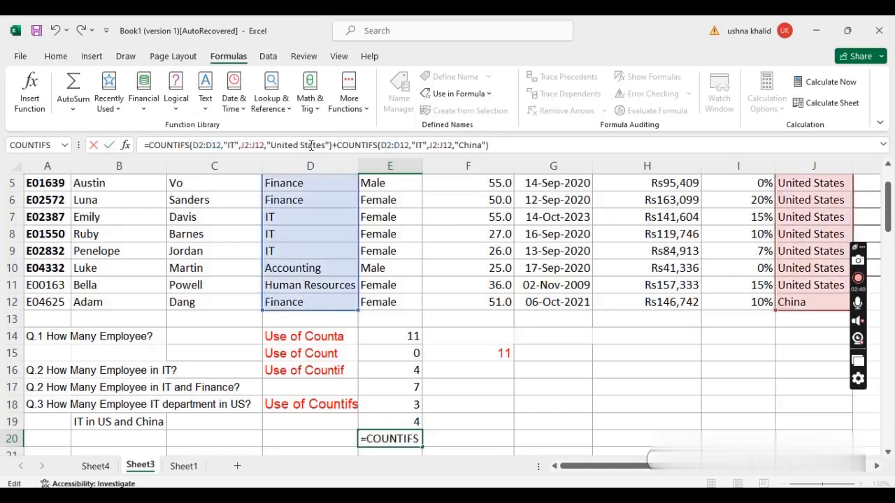
- Reduce the E20 formula to one COUNTIFS by adding J2:J12,"China" as its third condition and deleting the second term, and enter it
left_click_drag(487, 144, 430, 145)
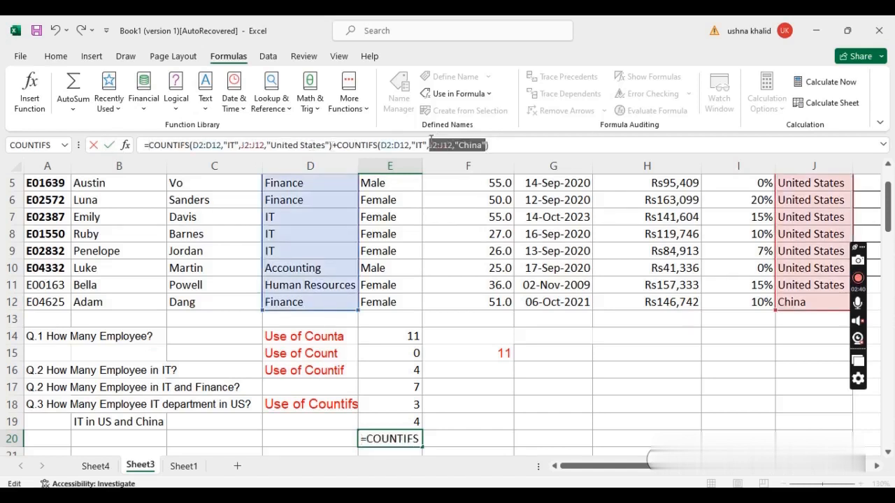
left_click(331, 144)
type(",J2:J12,\"China\"")
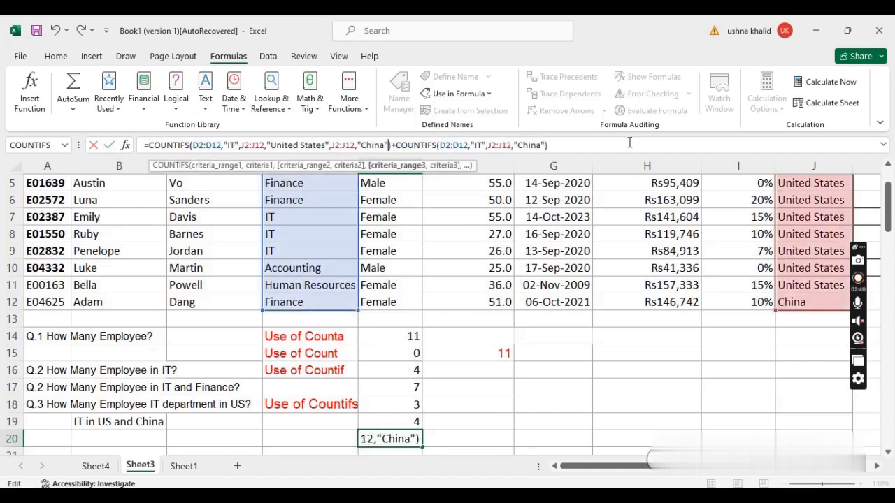
left_click_drag(576, 144, 393, 145)
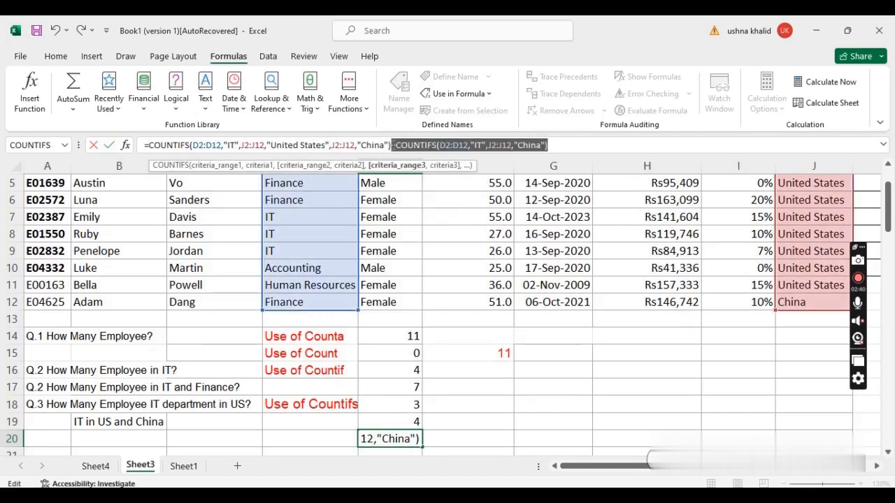
key("BackSpace")
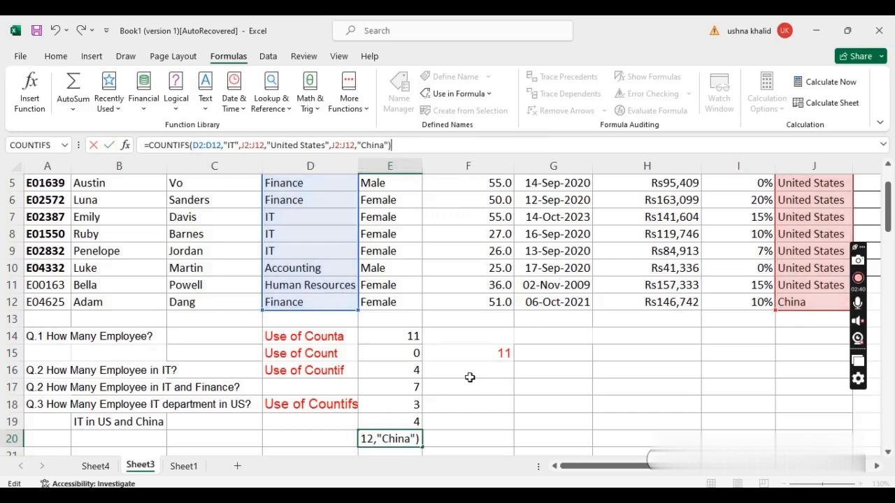
key("Return")
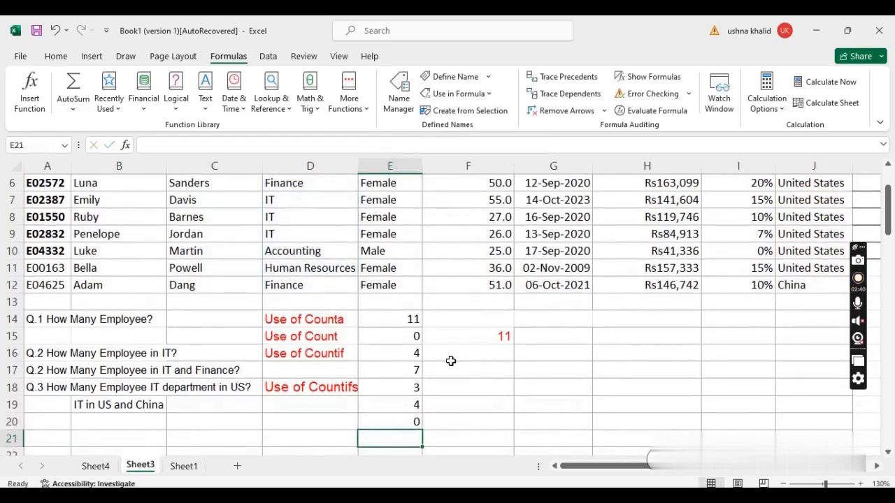
- Compare the single COUNTIFS formula in E20 with the summed COUNTIFS formula in E19
key("Up")
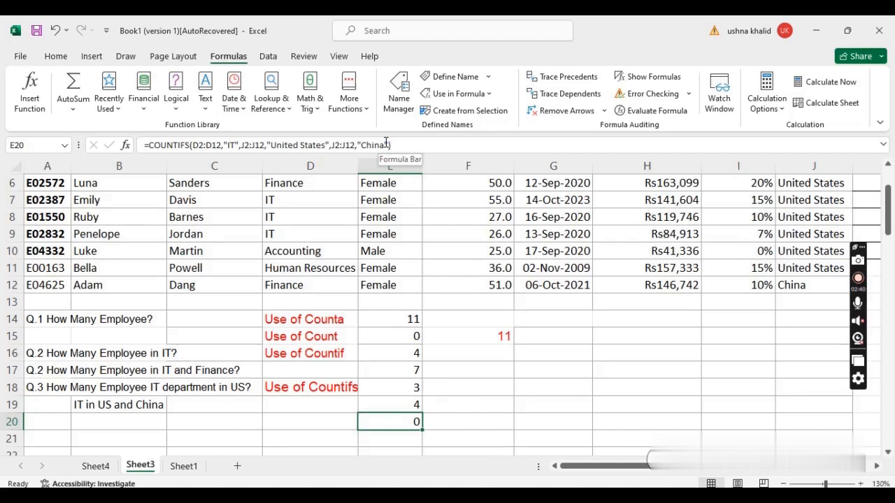
left_click(398, 404)
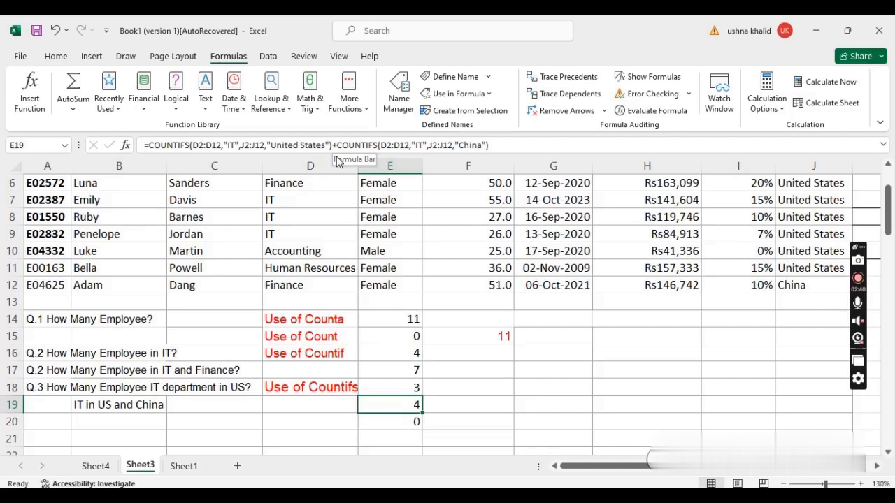
left_click(372, 426)
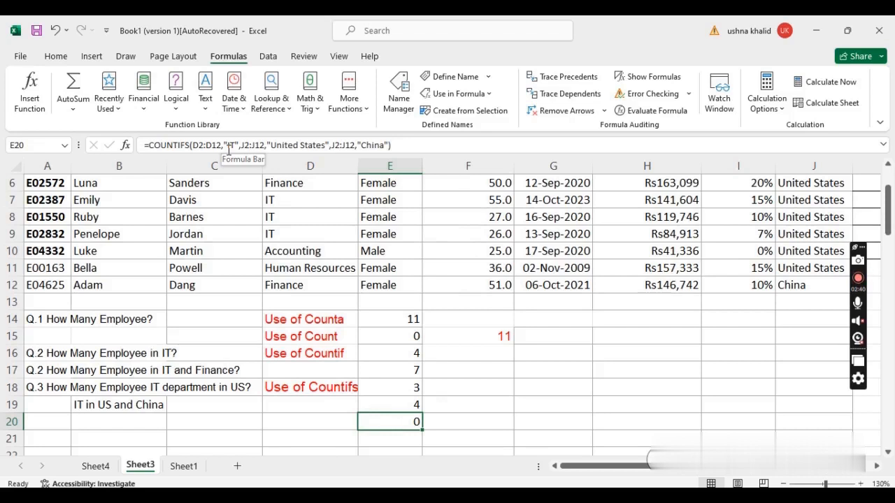
- Open the empty cell D21 for editing
left_click(282, 337)
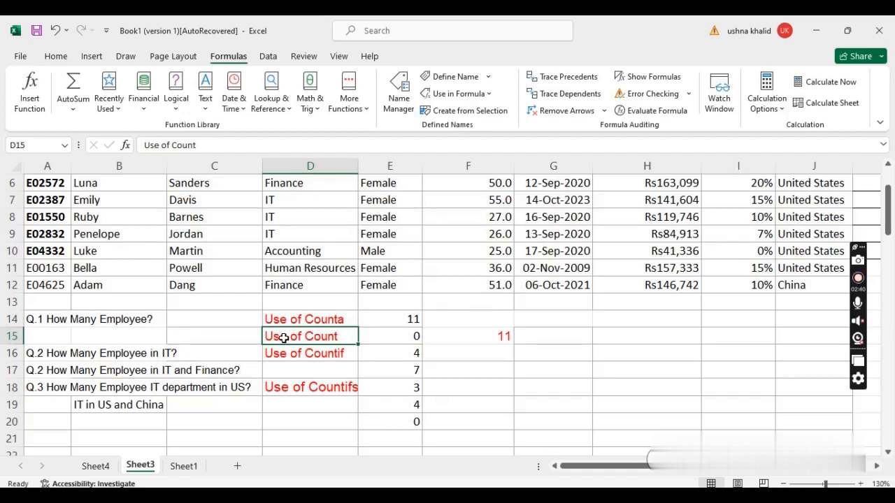
left_click(299, 444)
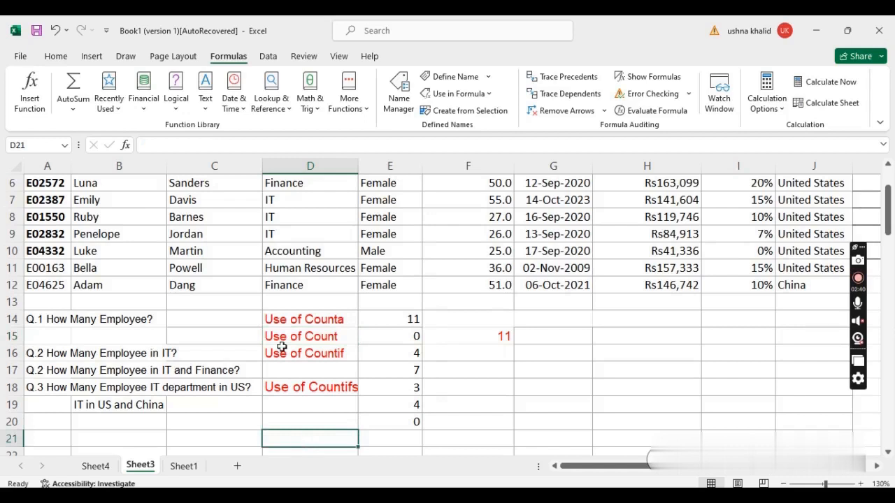
left_click(241, 145)
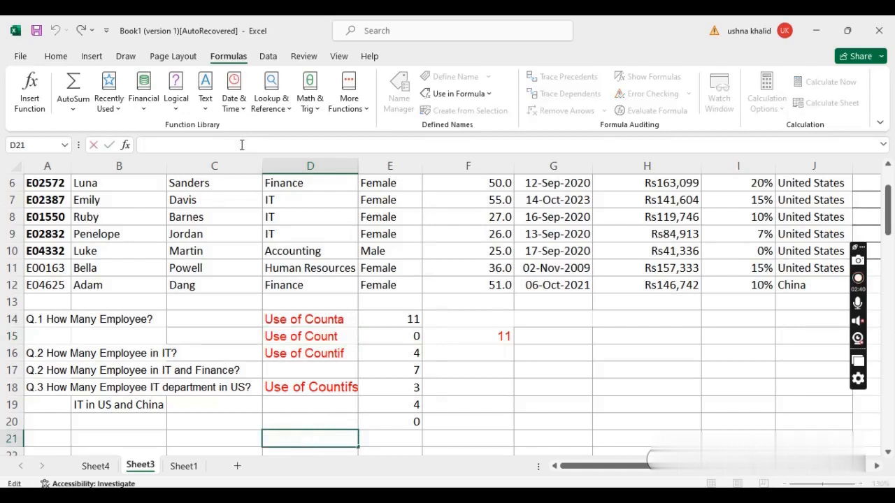